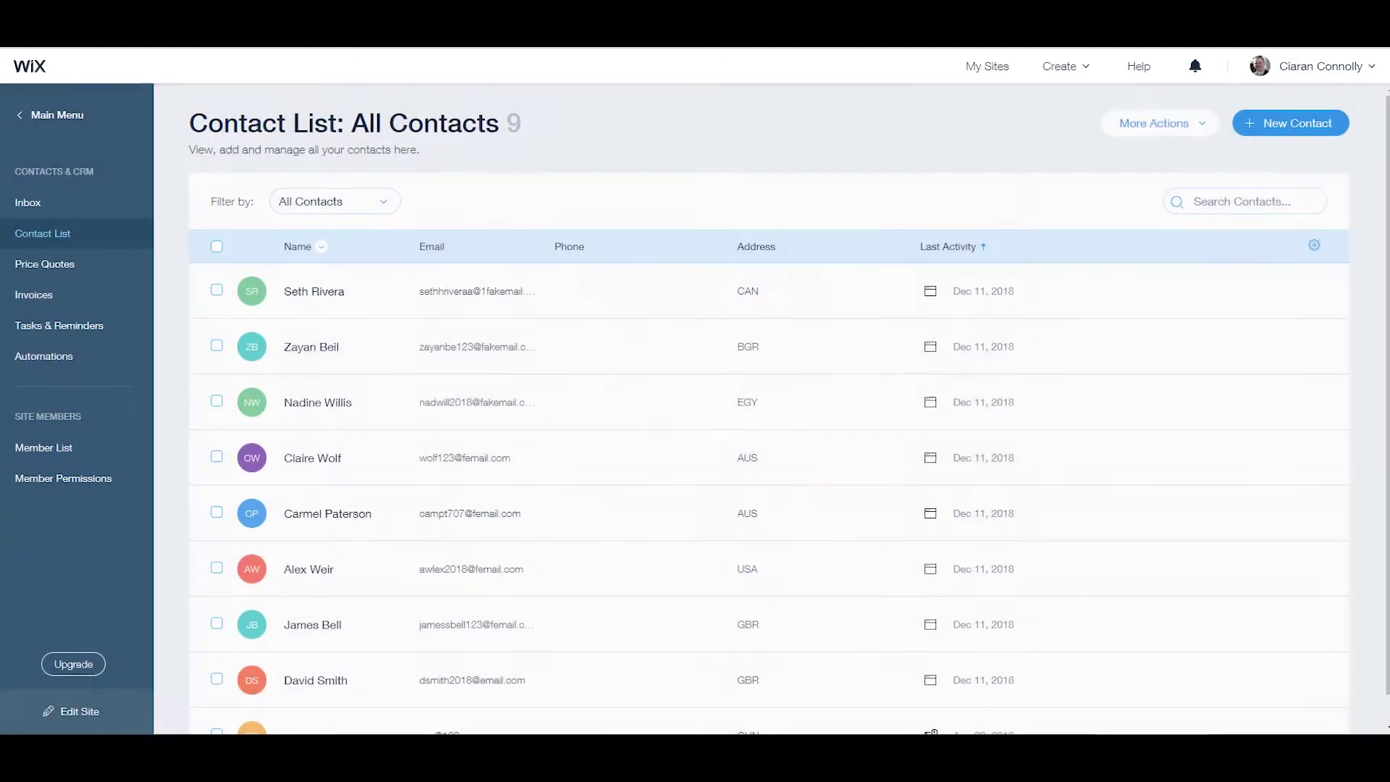
Navigate from the site's main dashboard to the full Contacts list.
left_click(50, 116)
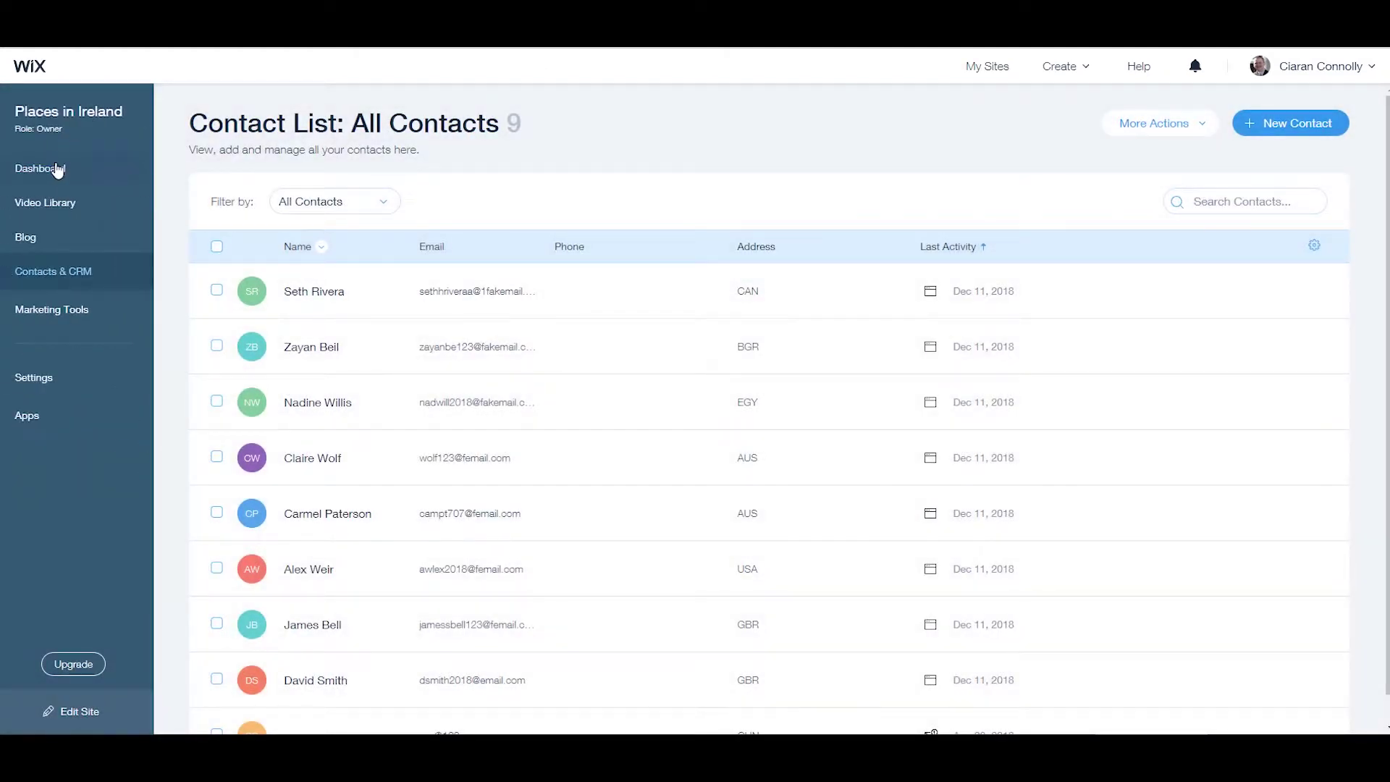
left_click(57, 171)
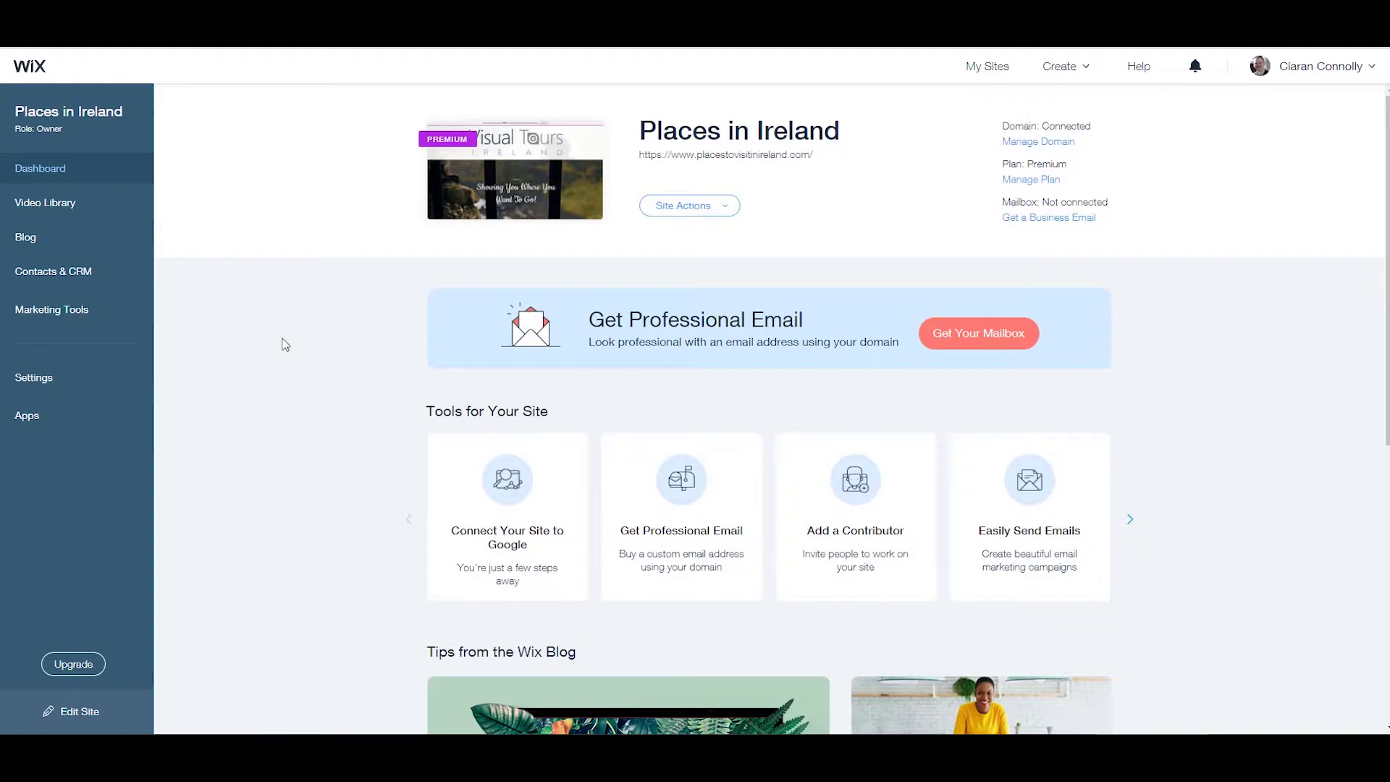
left_click(107, 279)
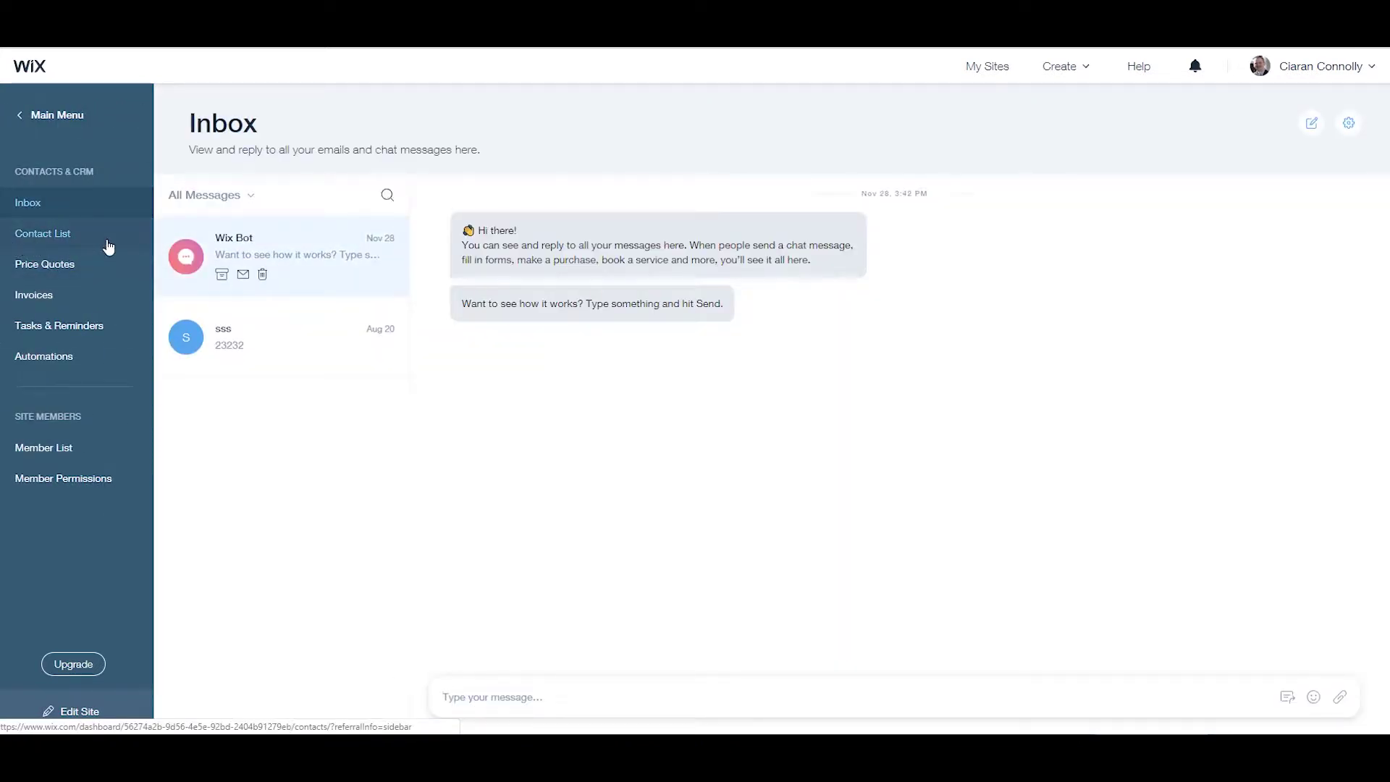
left_click(108, 247)
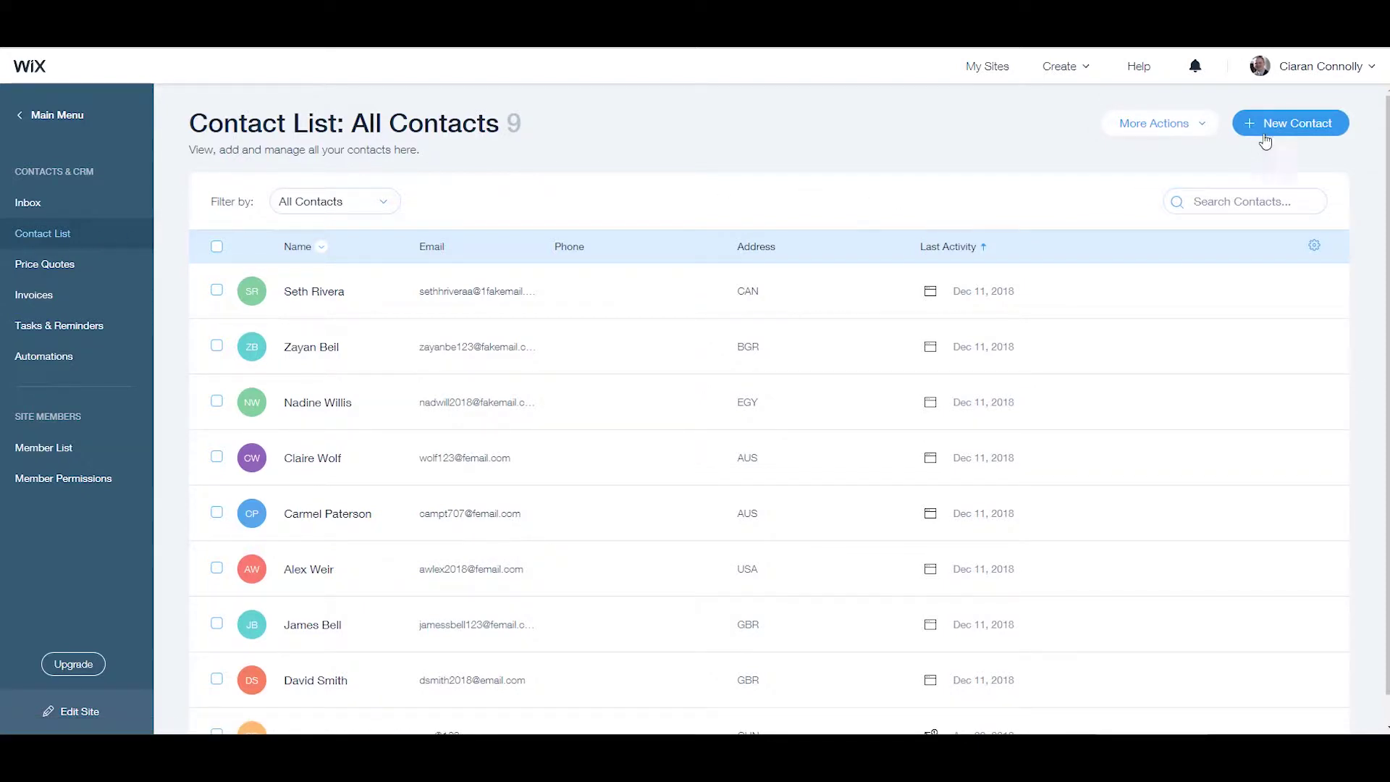
Create a new contact with the person's first name, last name and e-mail address, and save it.
left_click(1312, 131)
left_click(660, 239)
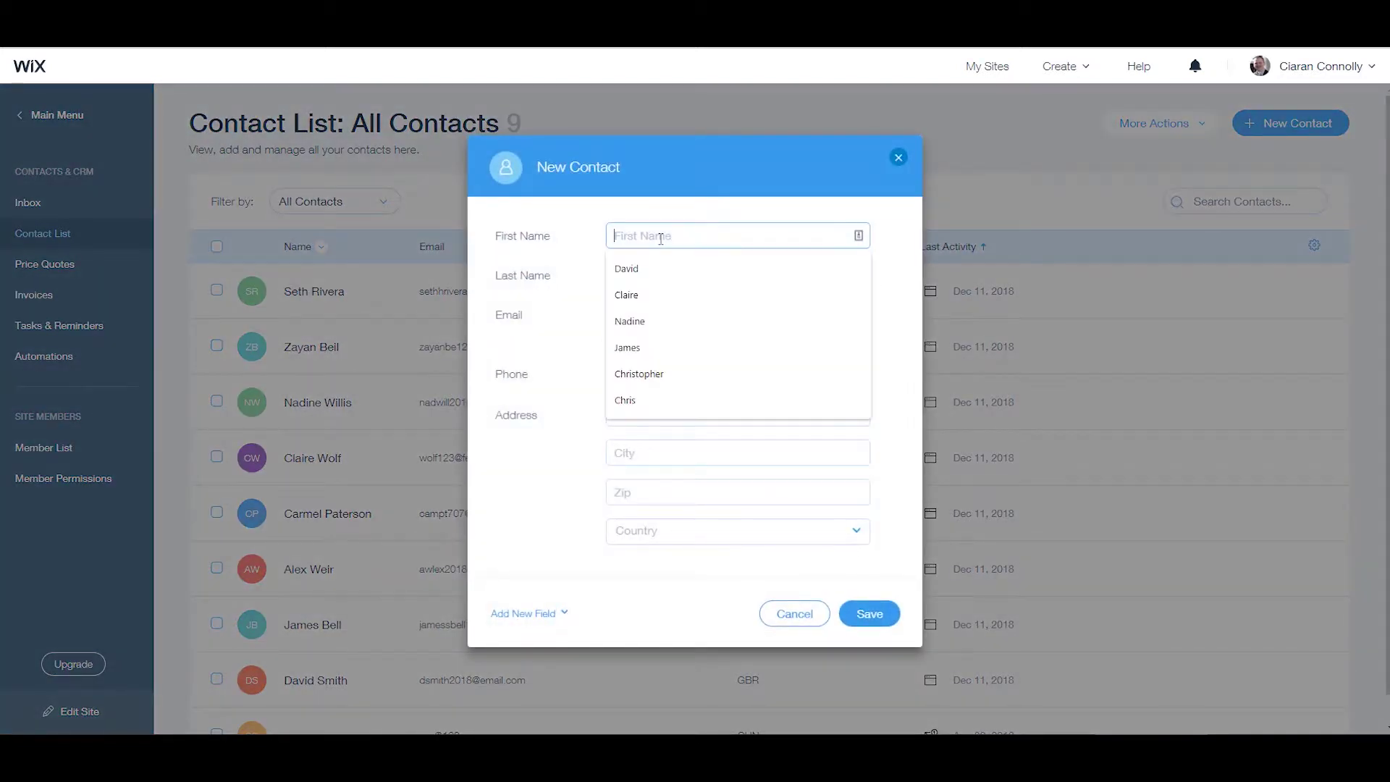
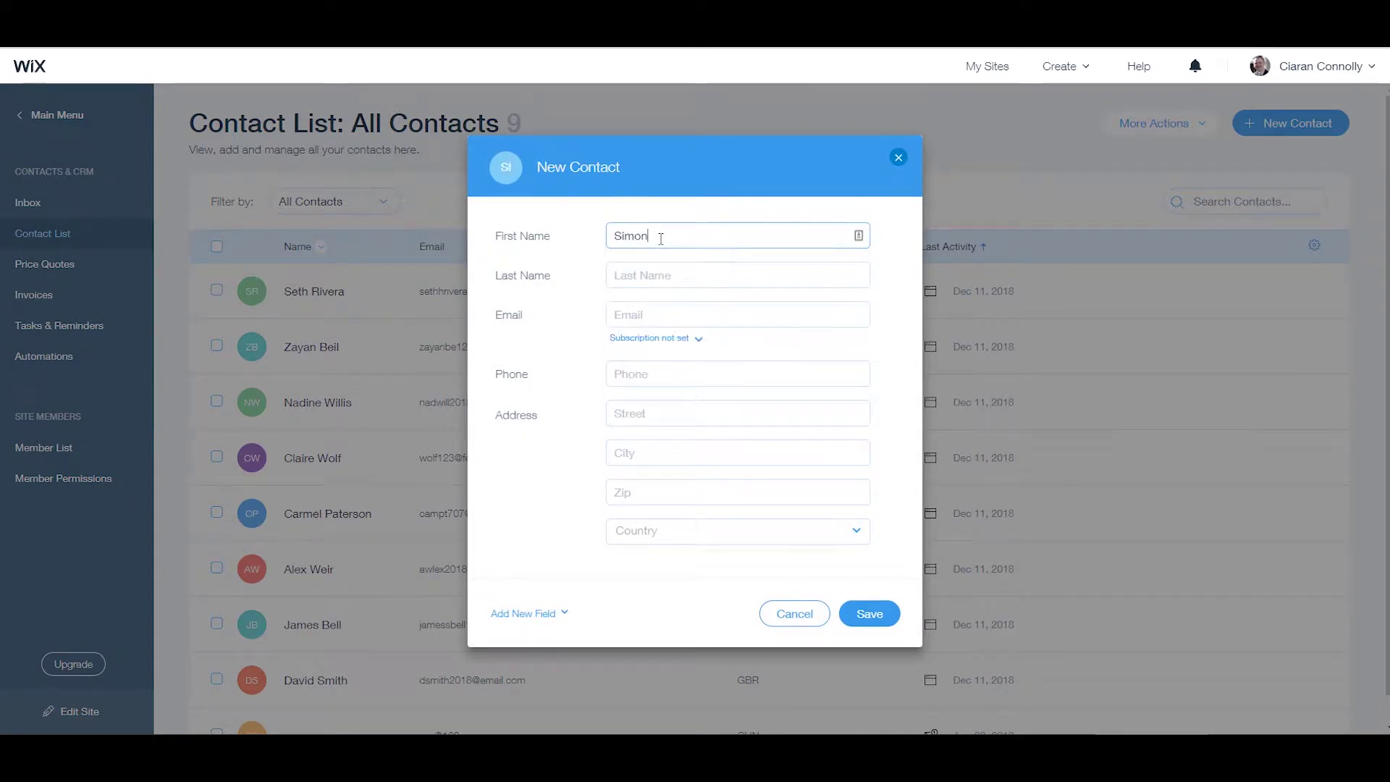
key("Tab")
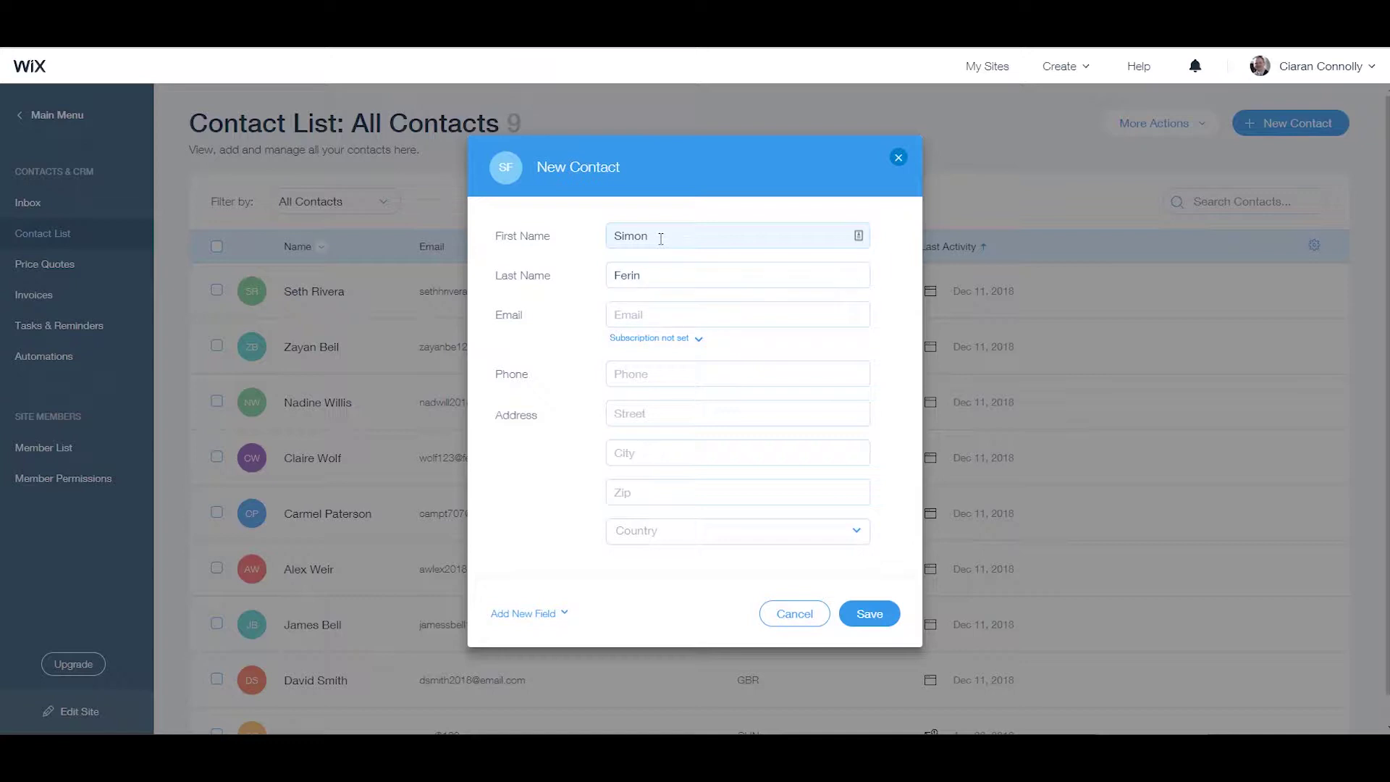
left_click(623, 313)
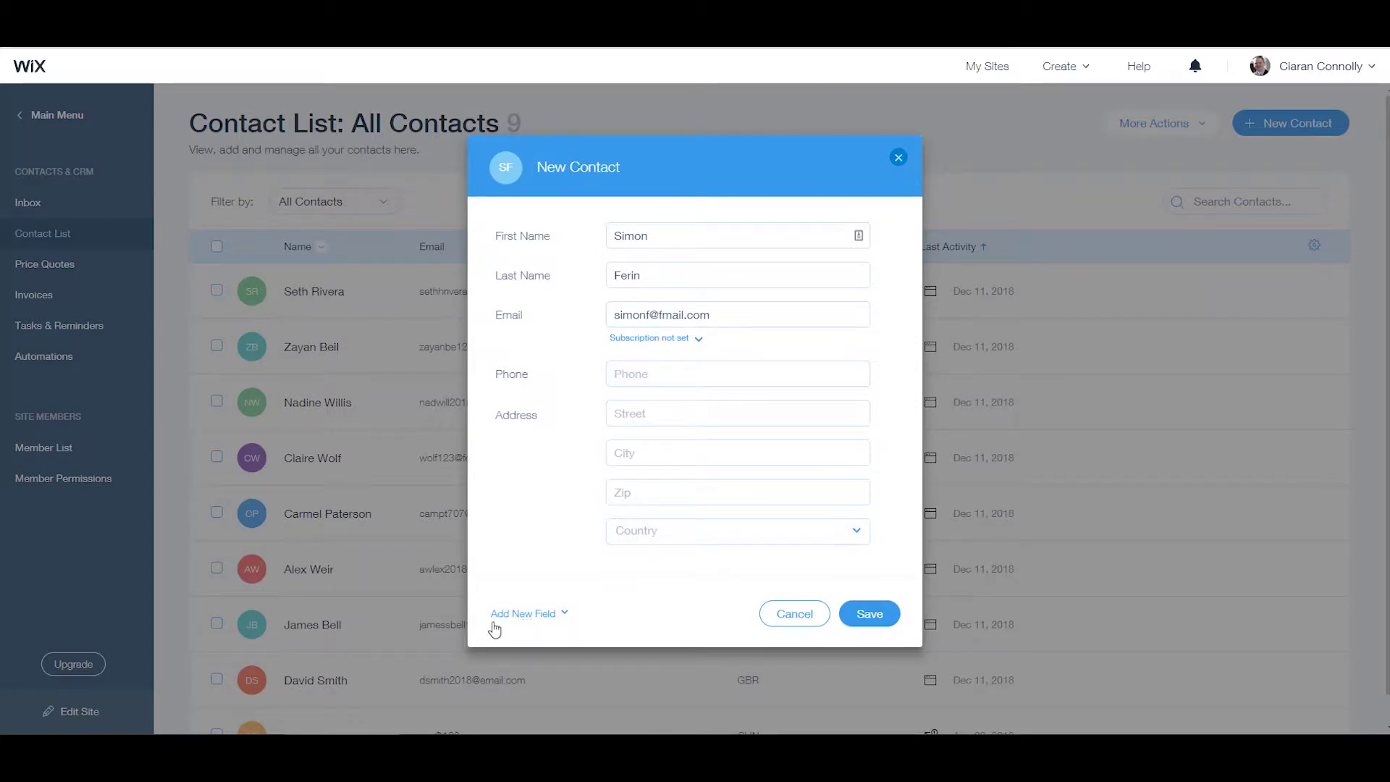
left_click(551, 616)
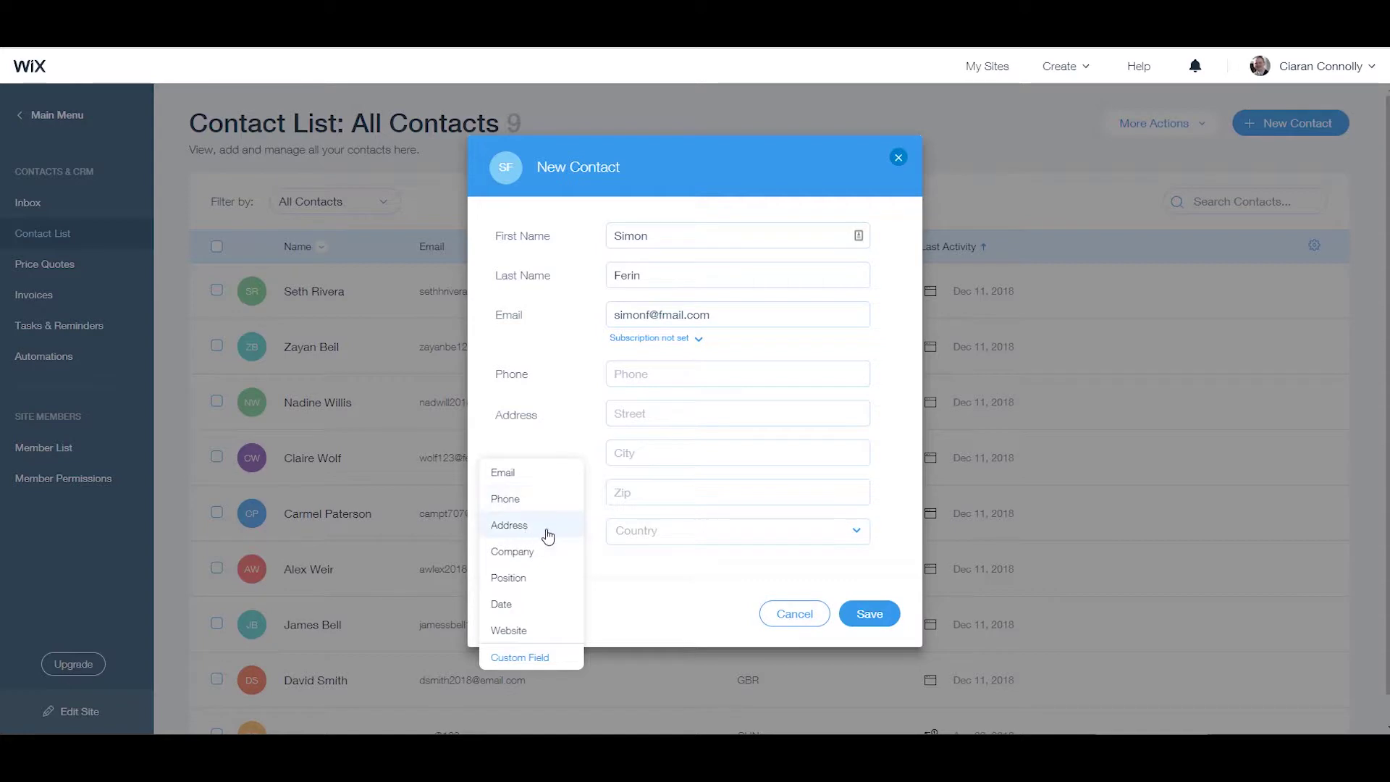
left_click(869, 615)
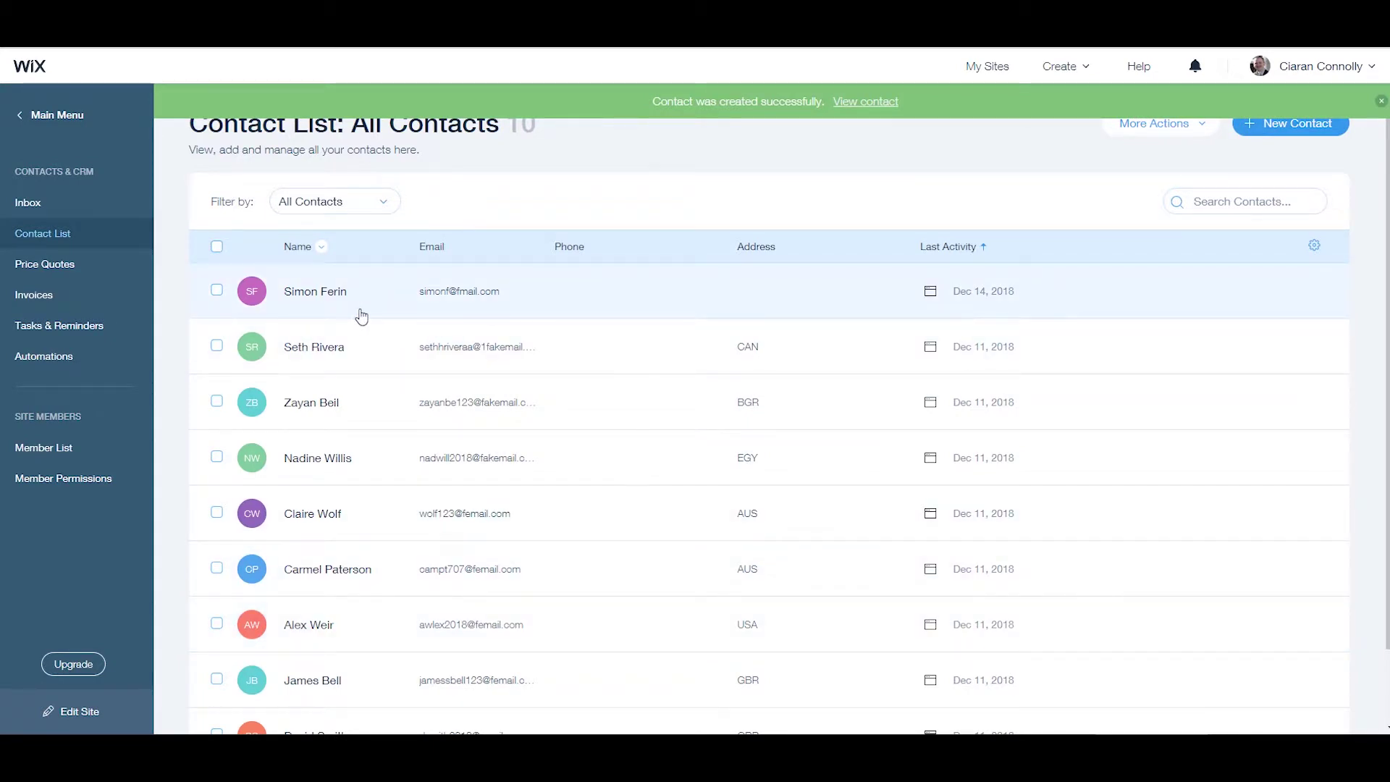
Check the new contact's empty Tasks & Notes, close its panel, and show the More Actions menu.
left_click(557, 297)
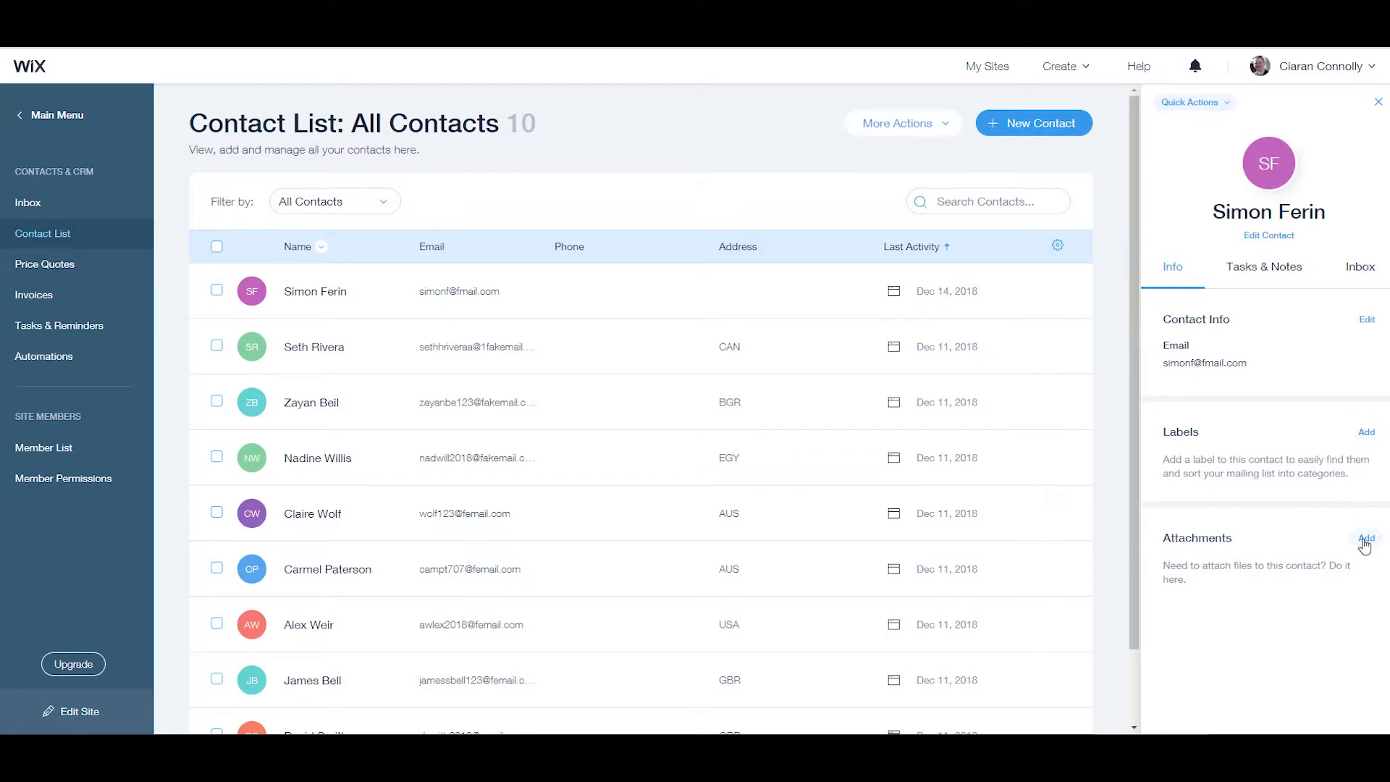
left_click(1250, 269)
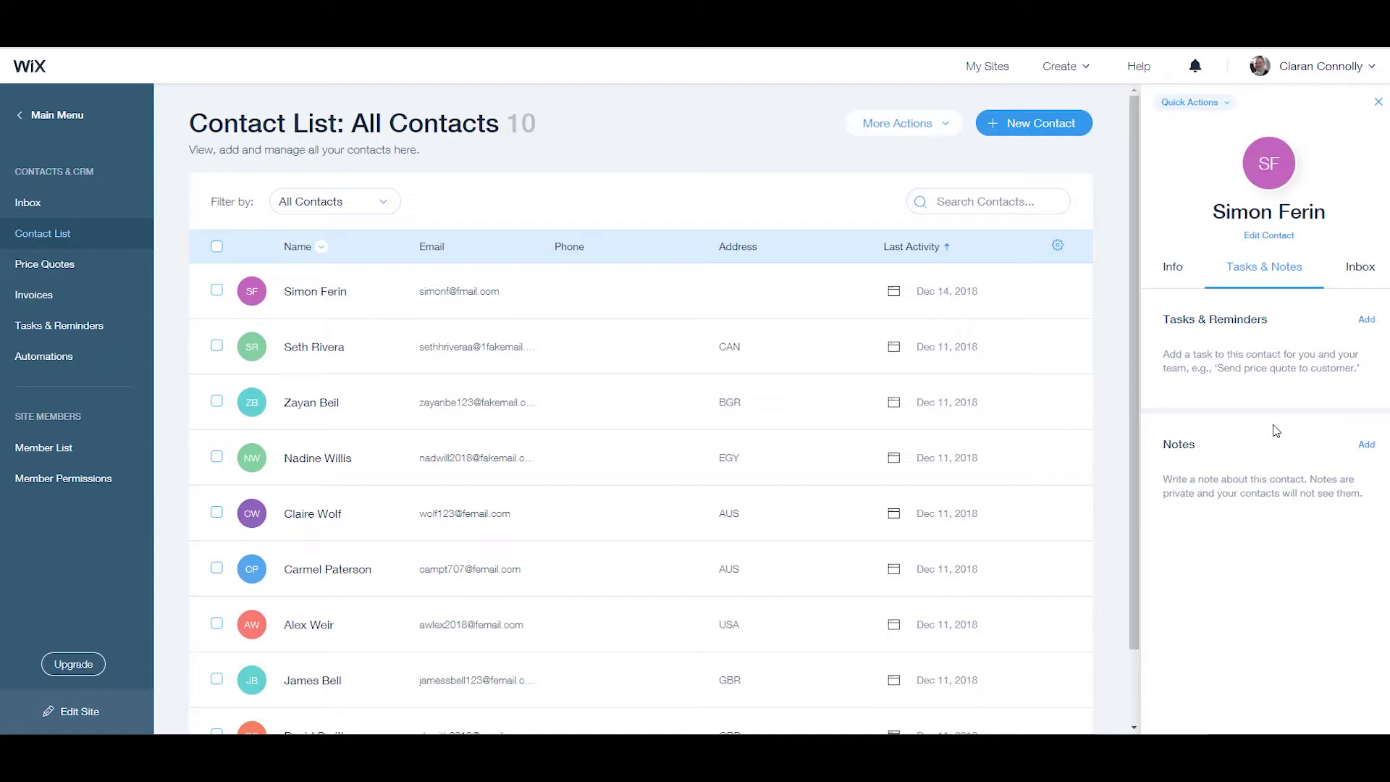
left_click(1377, 102)
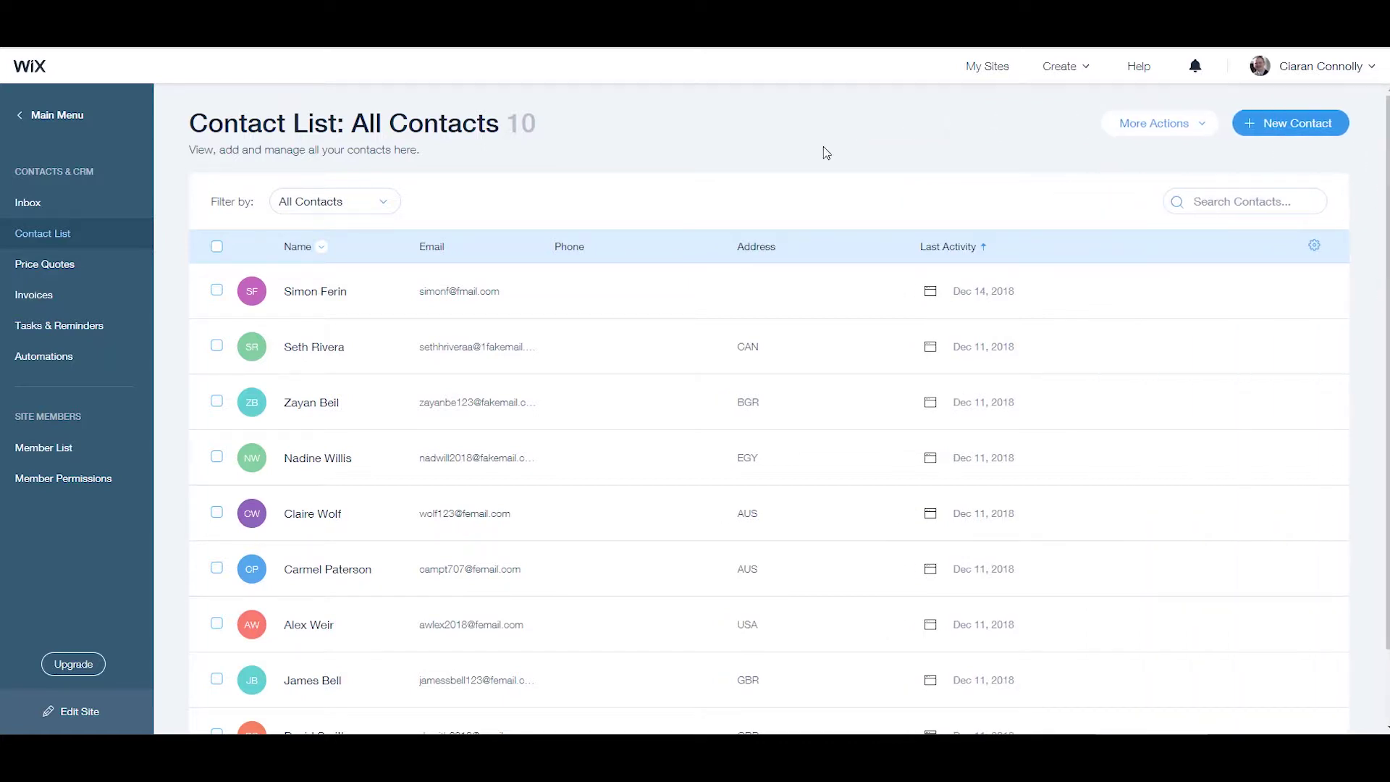
left_click(1154, 123)
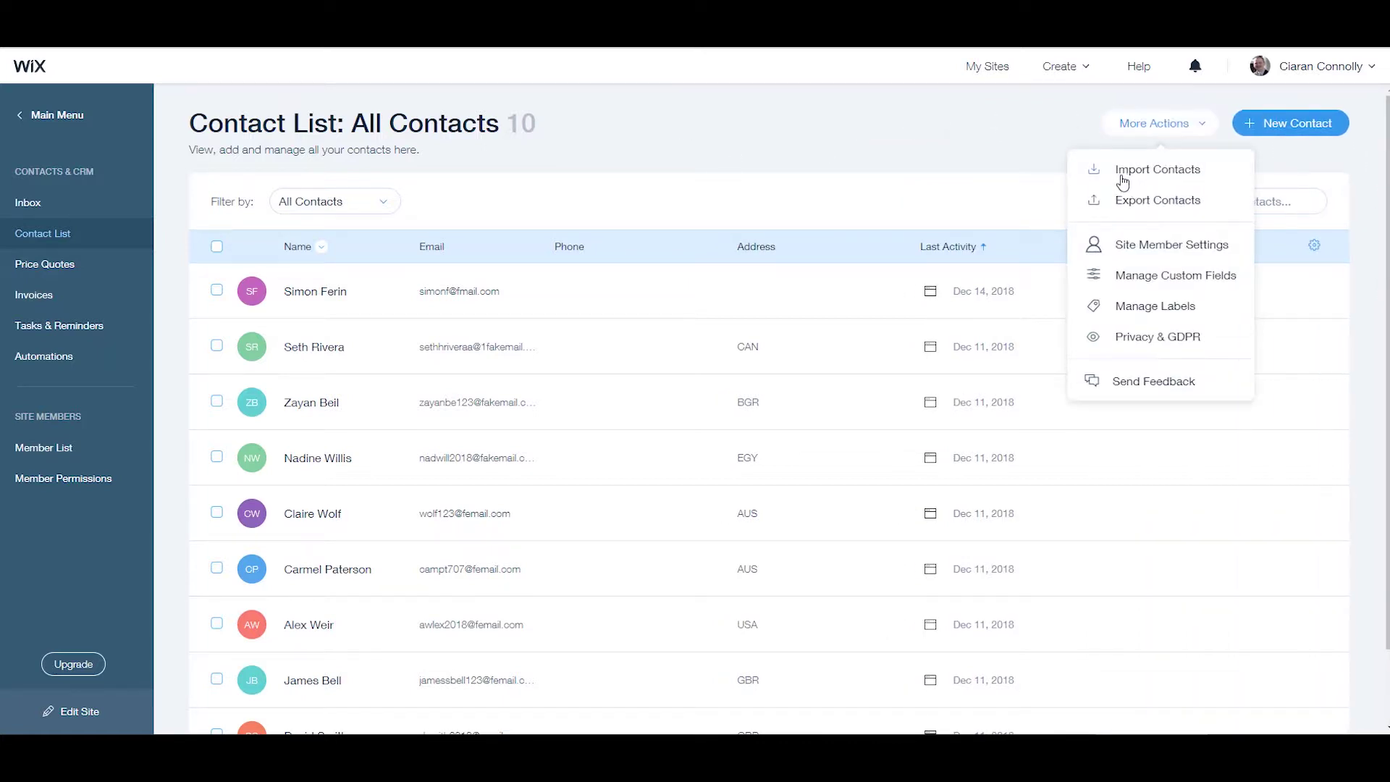
Connect a Gmail account through Import Contacts and import its 12 contacts.
left_click(1176, 175)
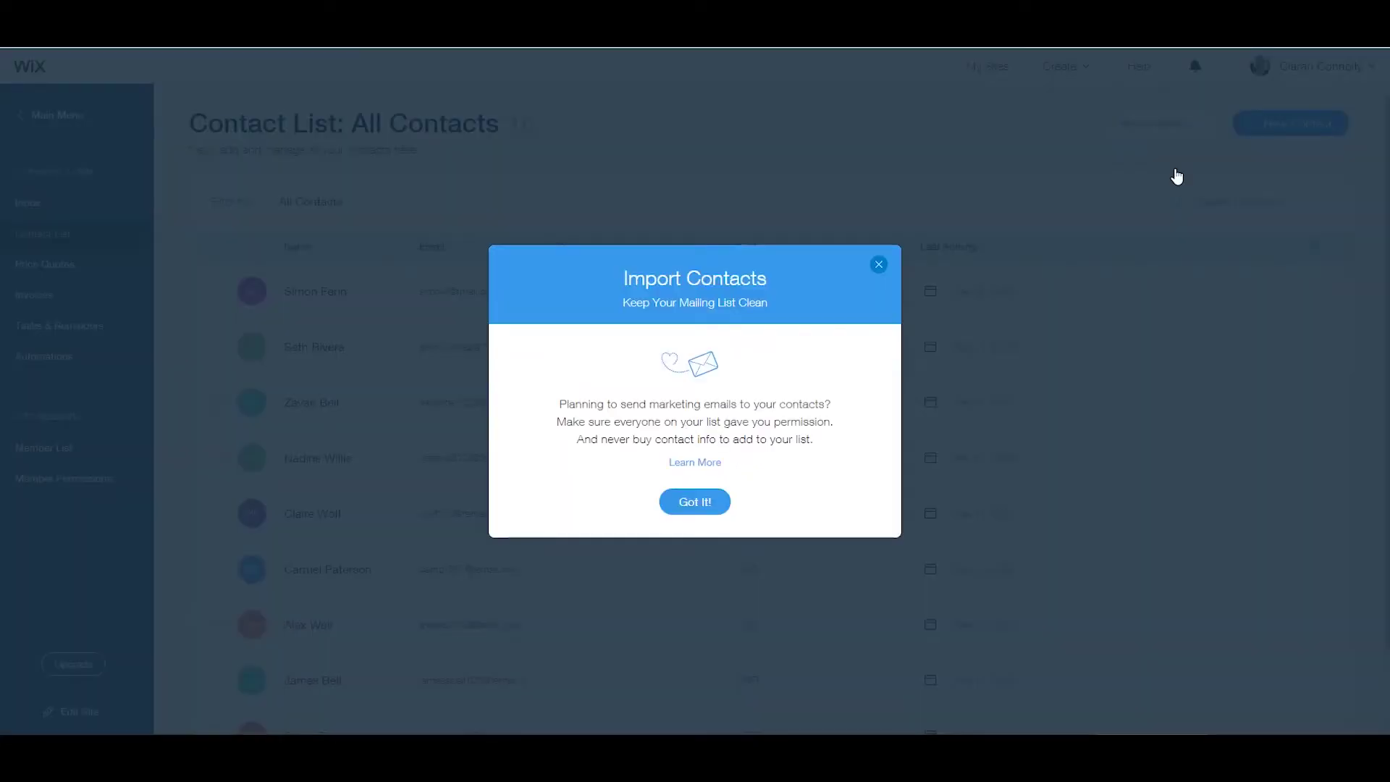
left_click(698, 500)
left_click(610, 505)
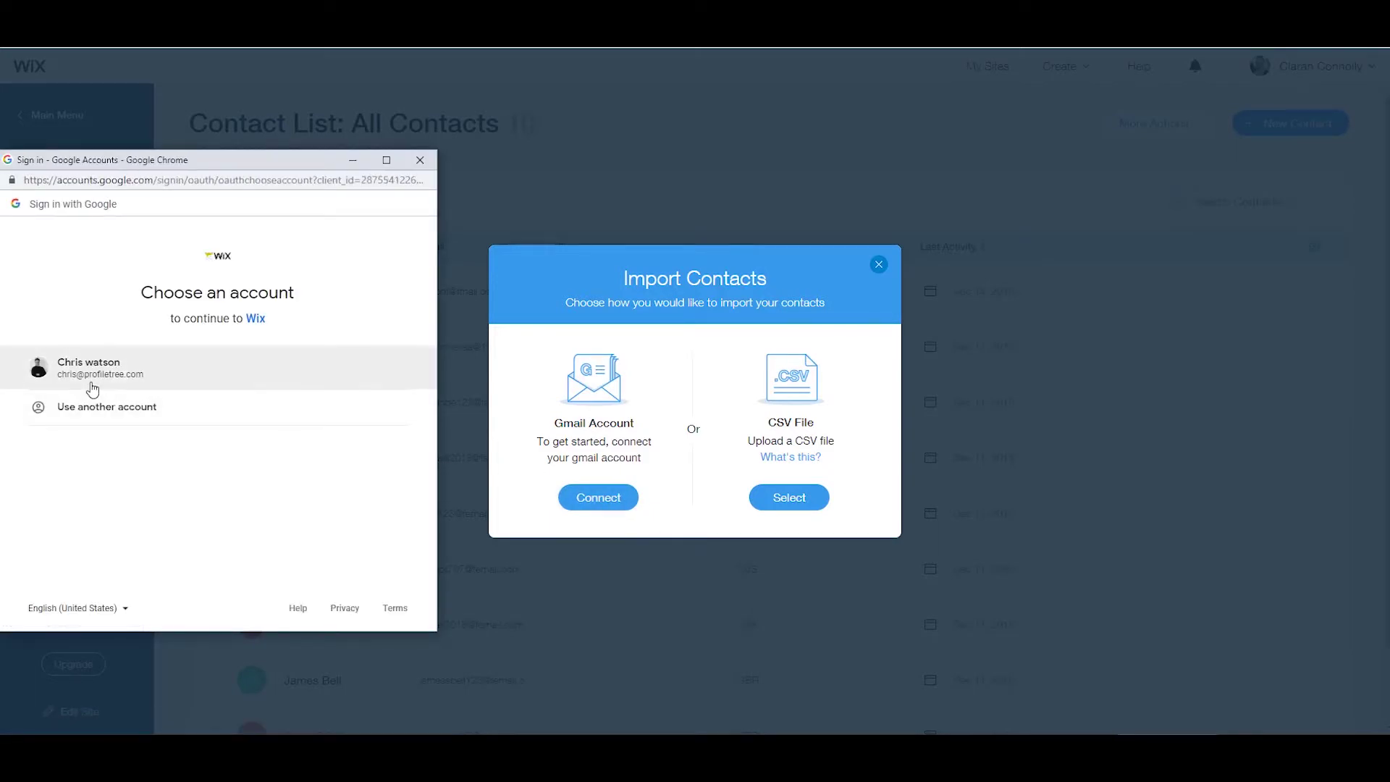
left_click(93, 390)
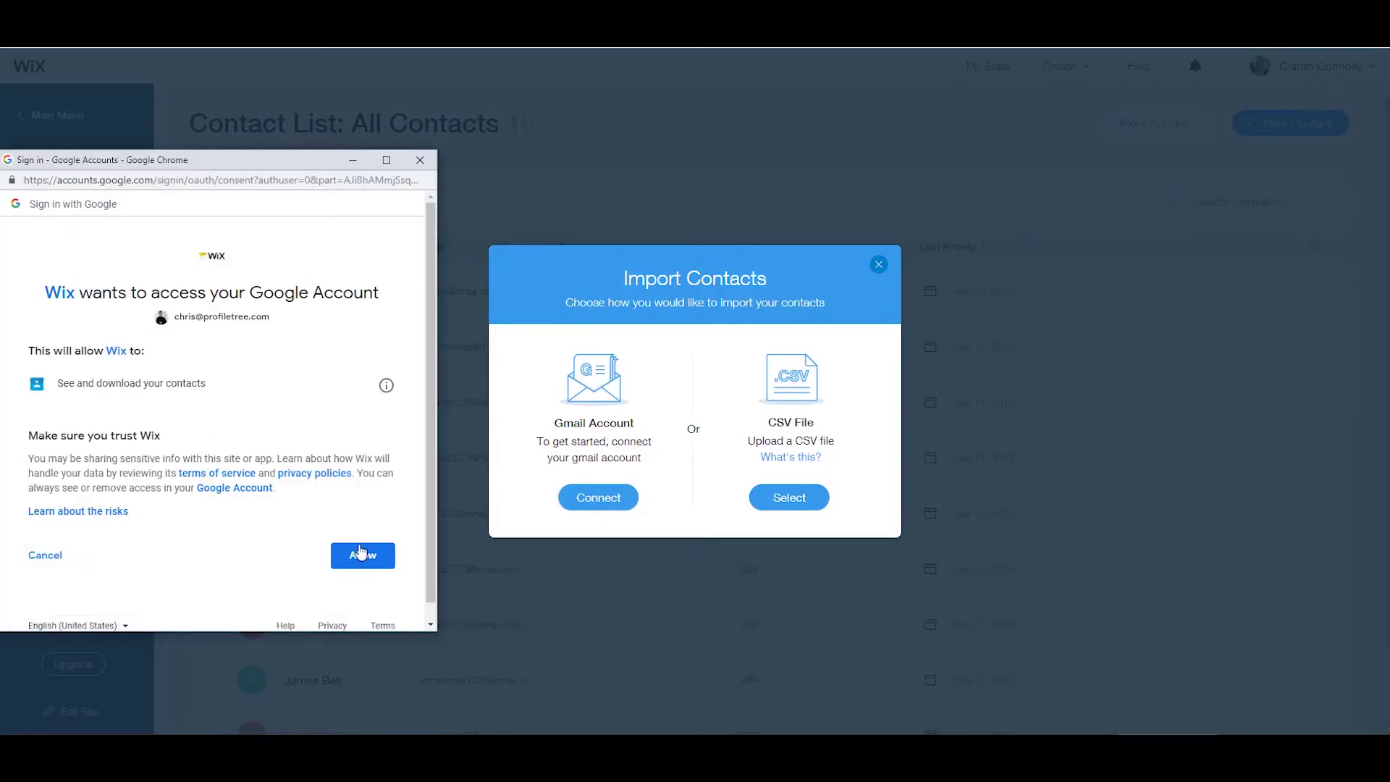
left_click(360, 559)
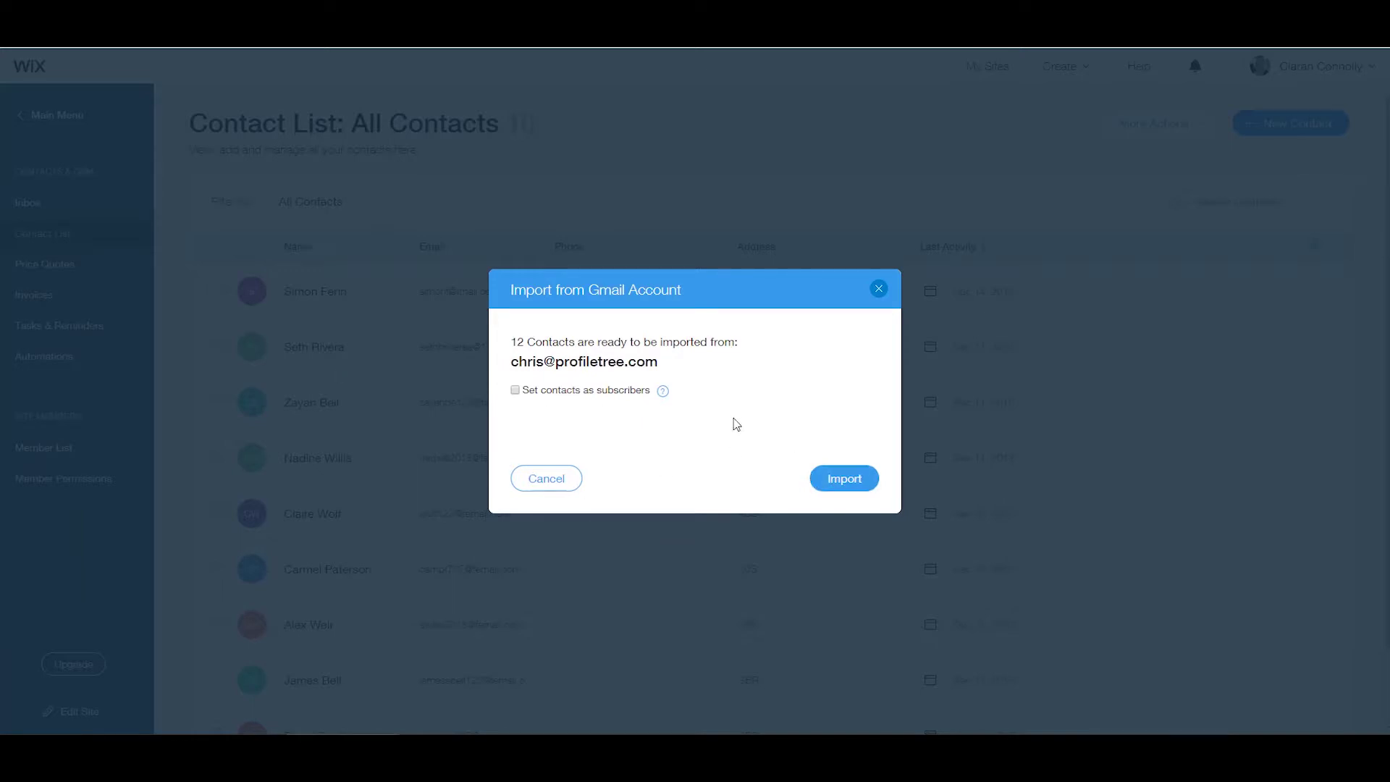
left_click(841, 480)
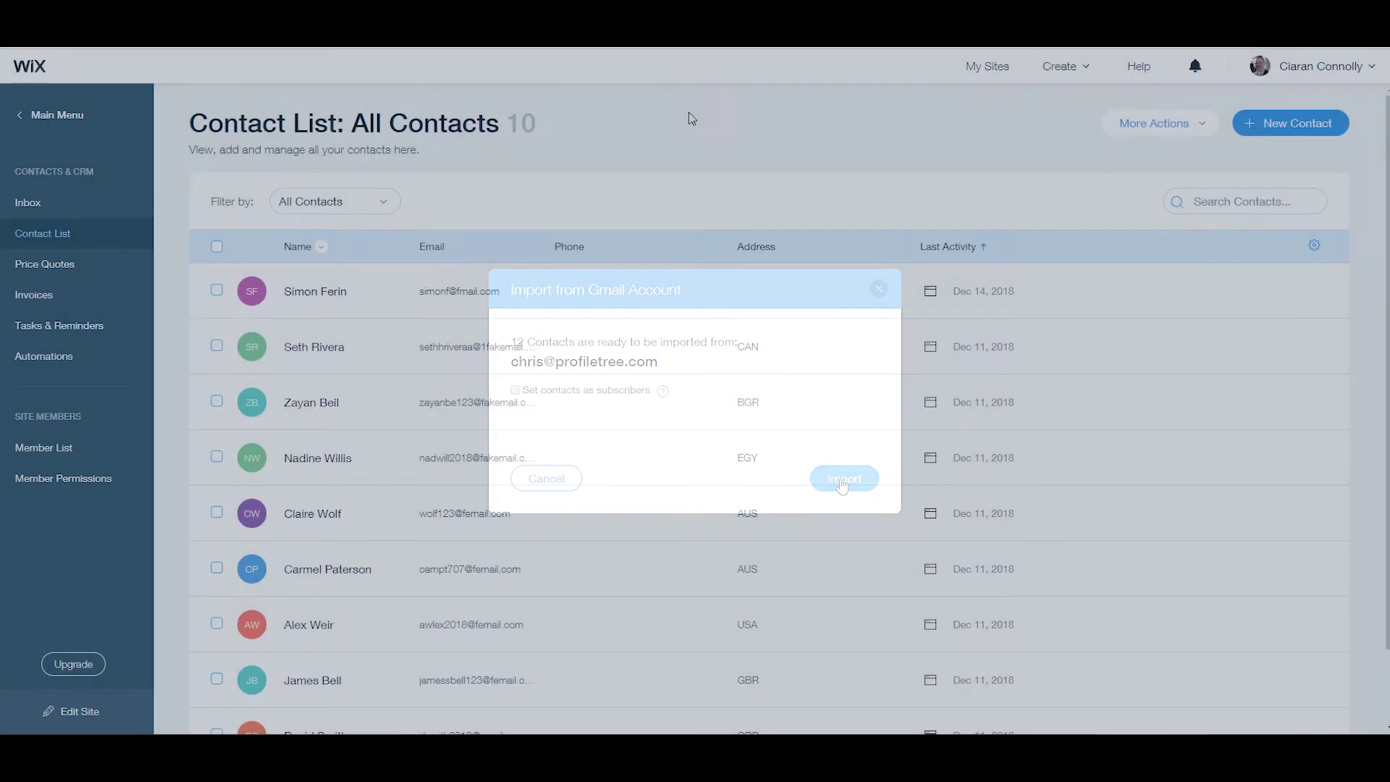
Open Gmail in a new browser tab and reach Google Contacts through the Google apps.
key("ctrl+t")
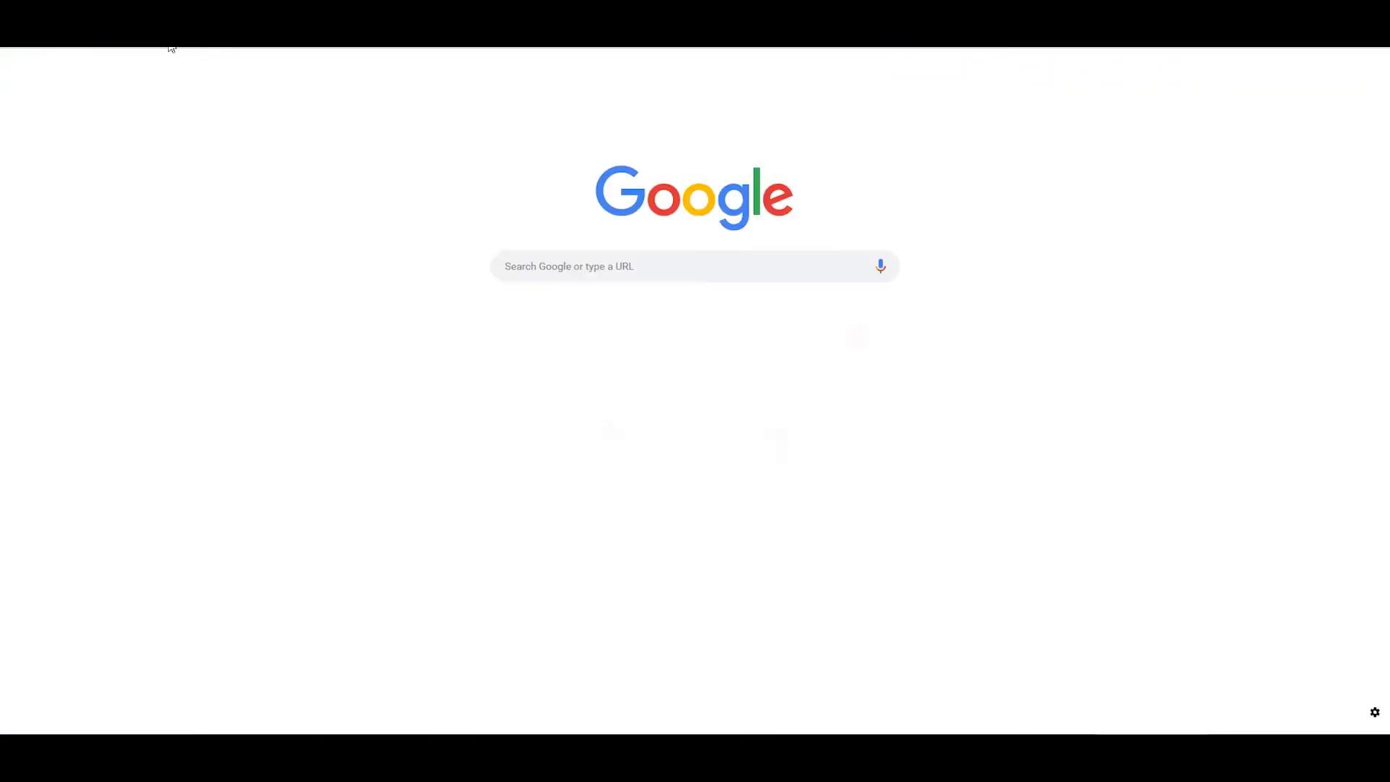
left_click(188, 48)
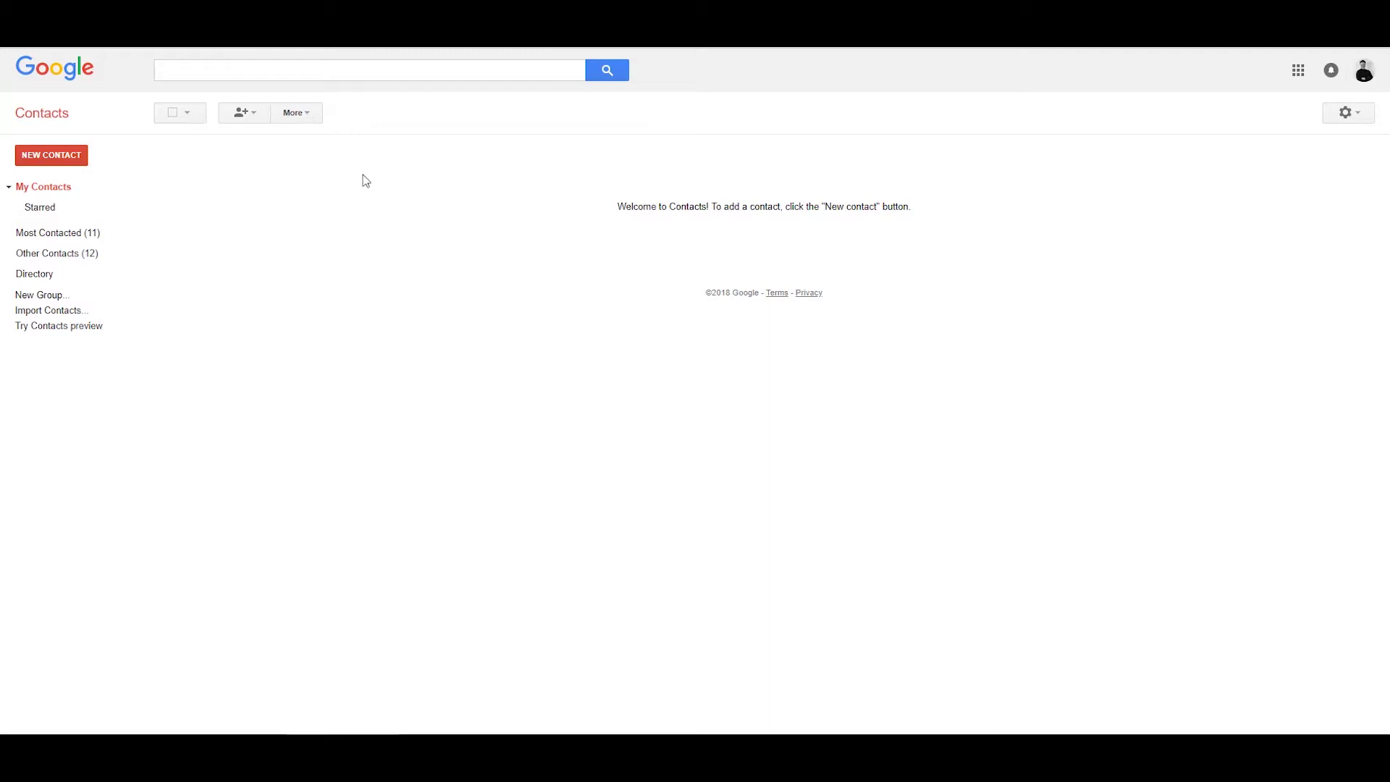
left_click(1298, 70)
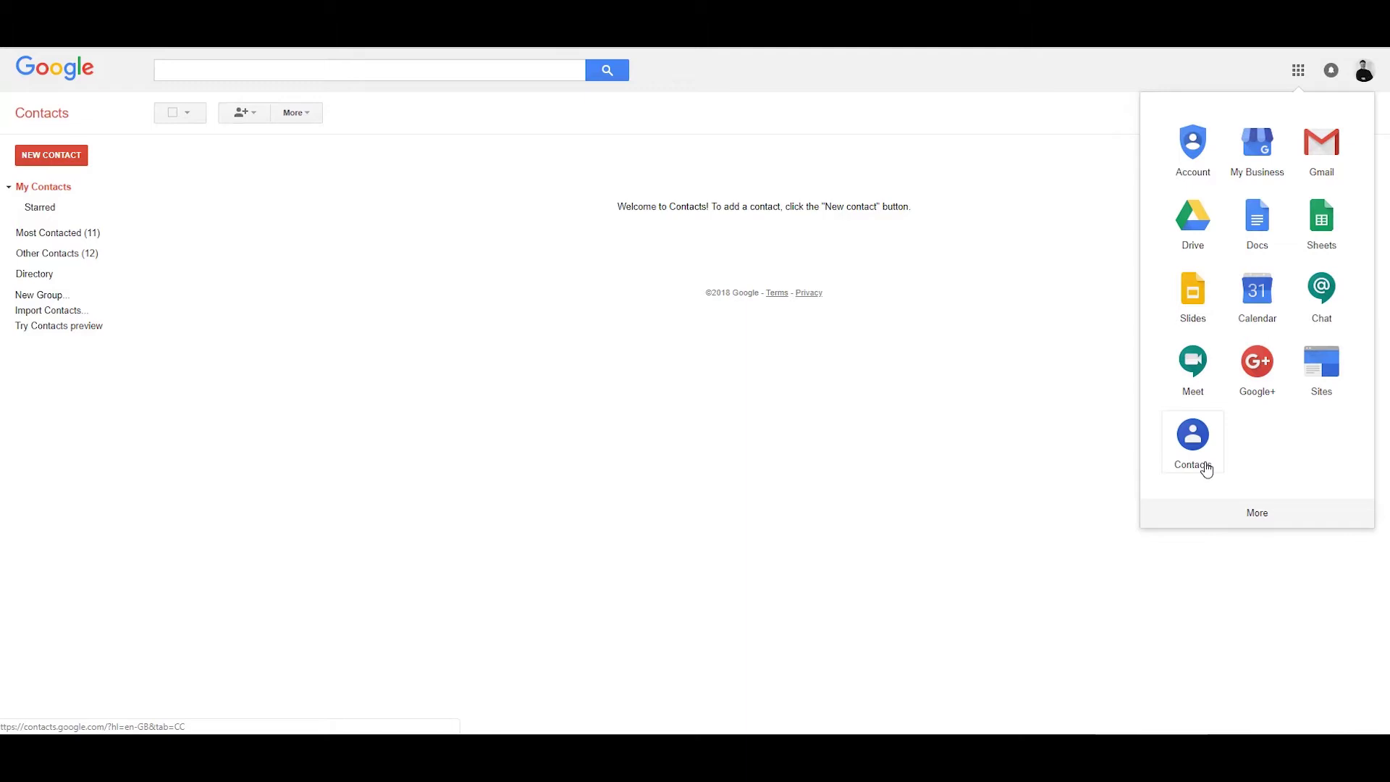
Export all contacts from Google Contacts in Google CSV format.
left_click(311, 112)
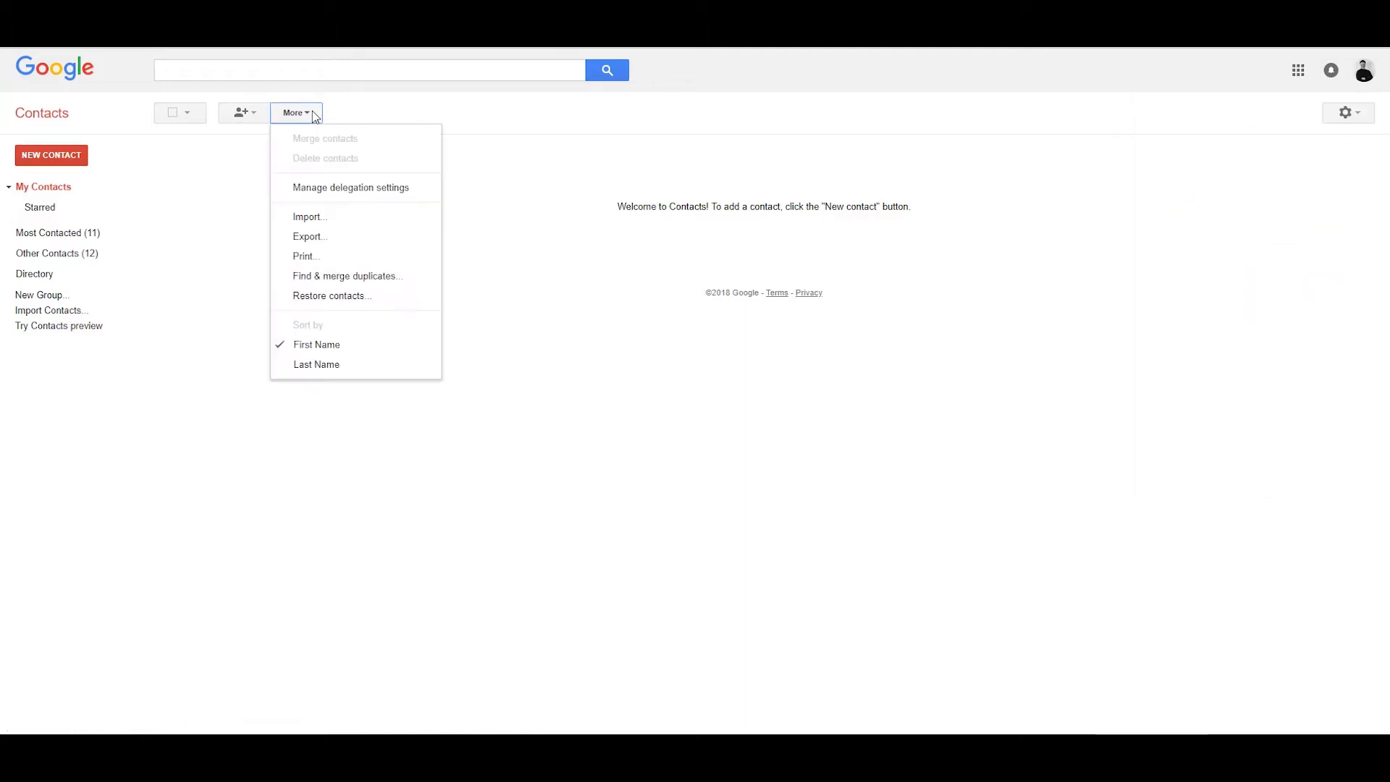
left_click(353, 241)
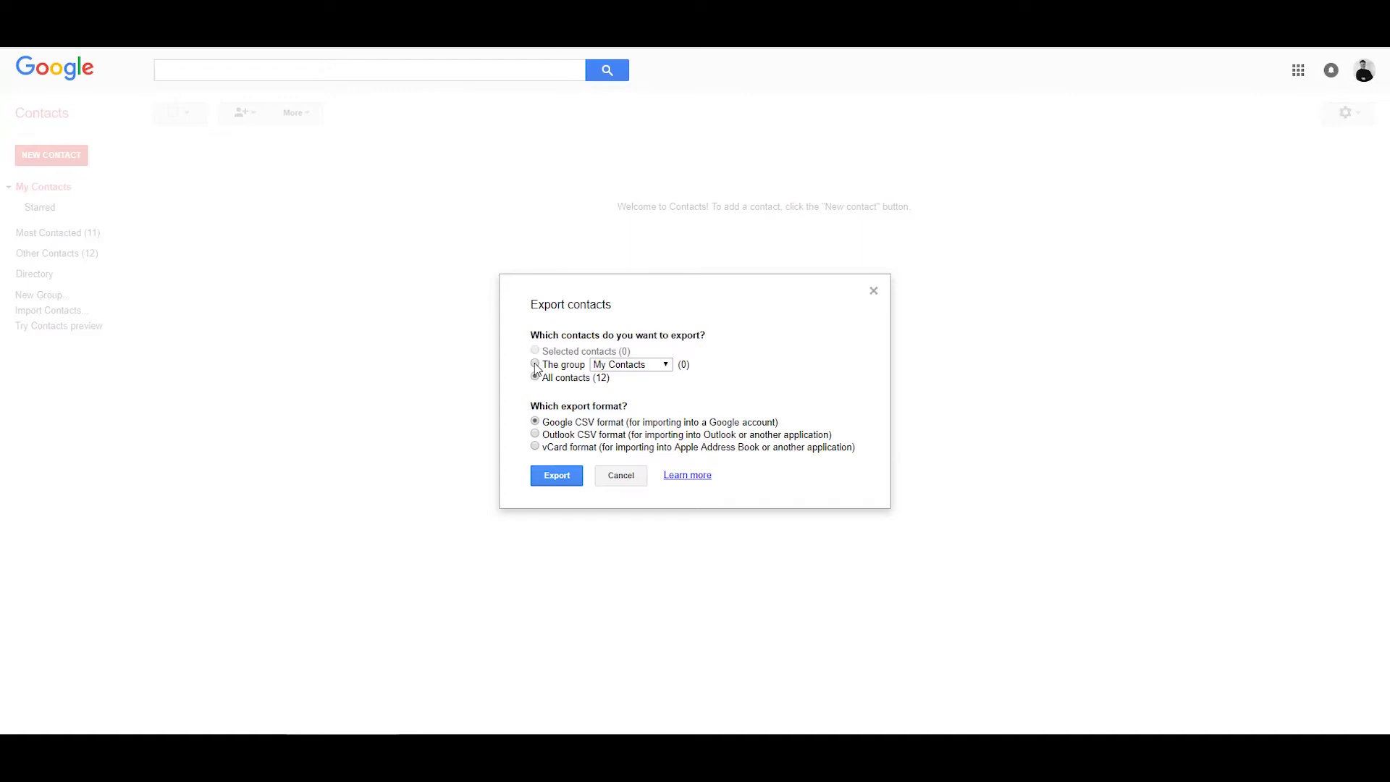
left_click(651, 365)
left_click(569, 383)
left_click(563, 482)
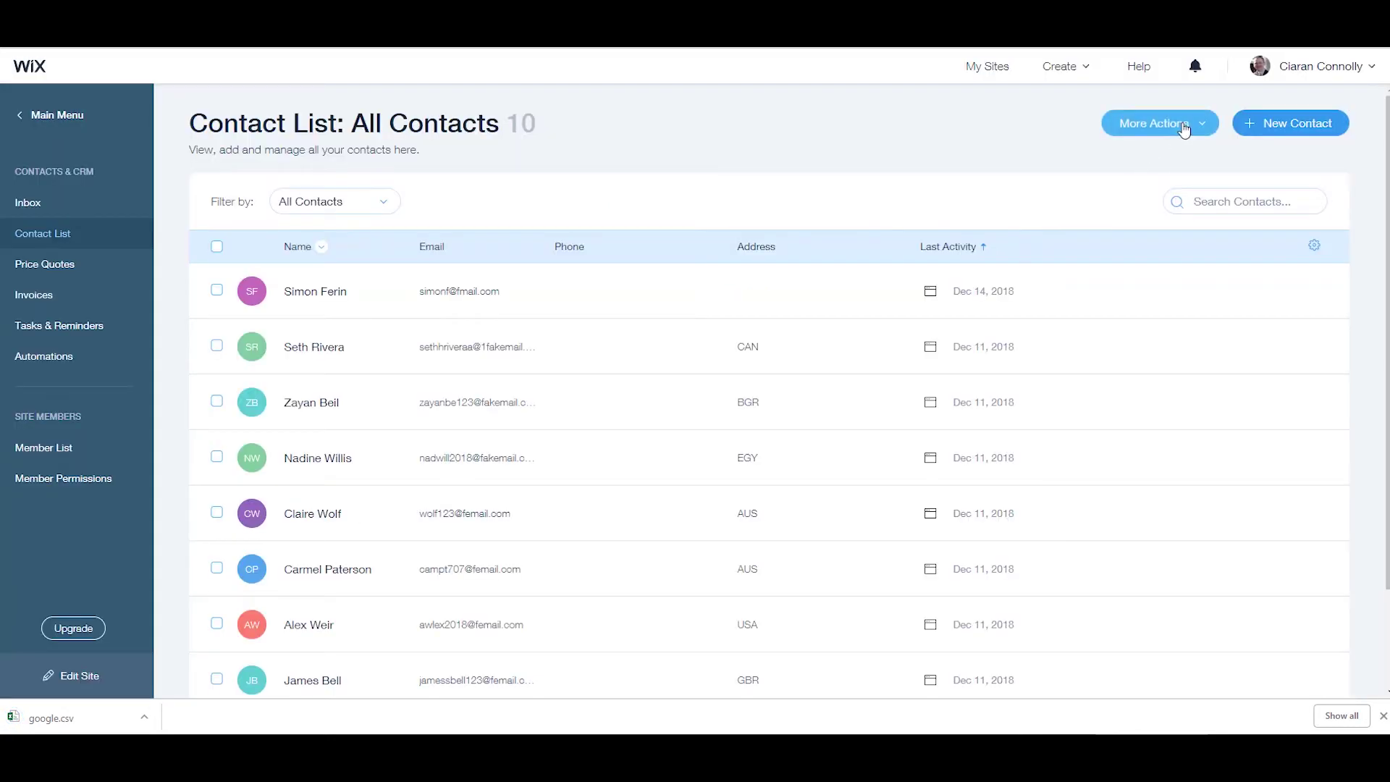
Import contacts into Wix by uploading the downloaded google CSV file.
left_click(1183, 129)
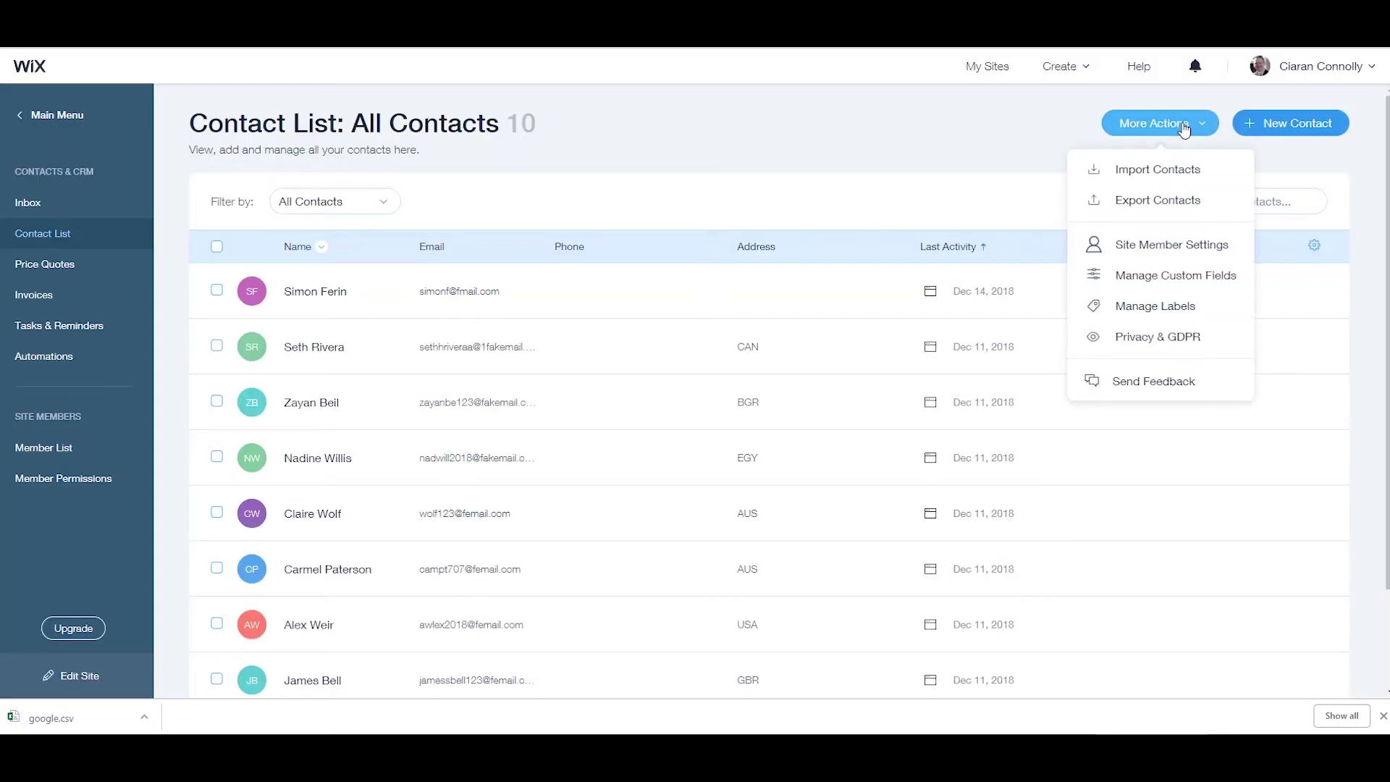
left_click(1158, 172)
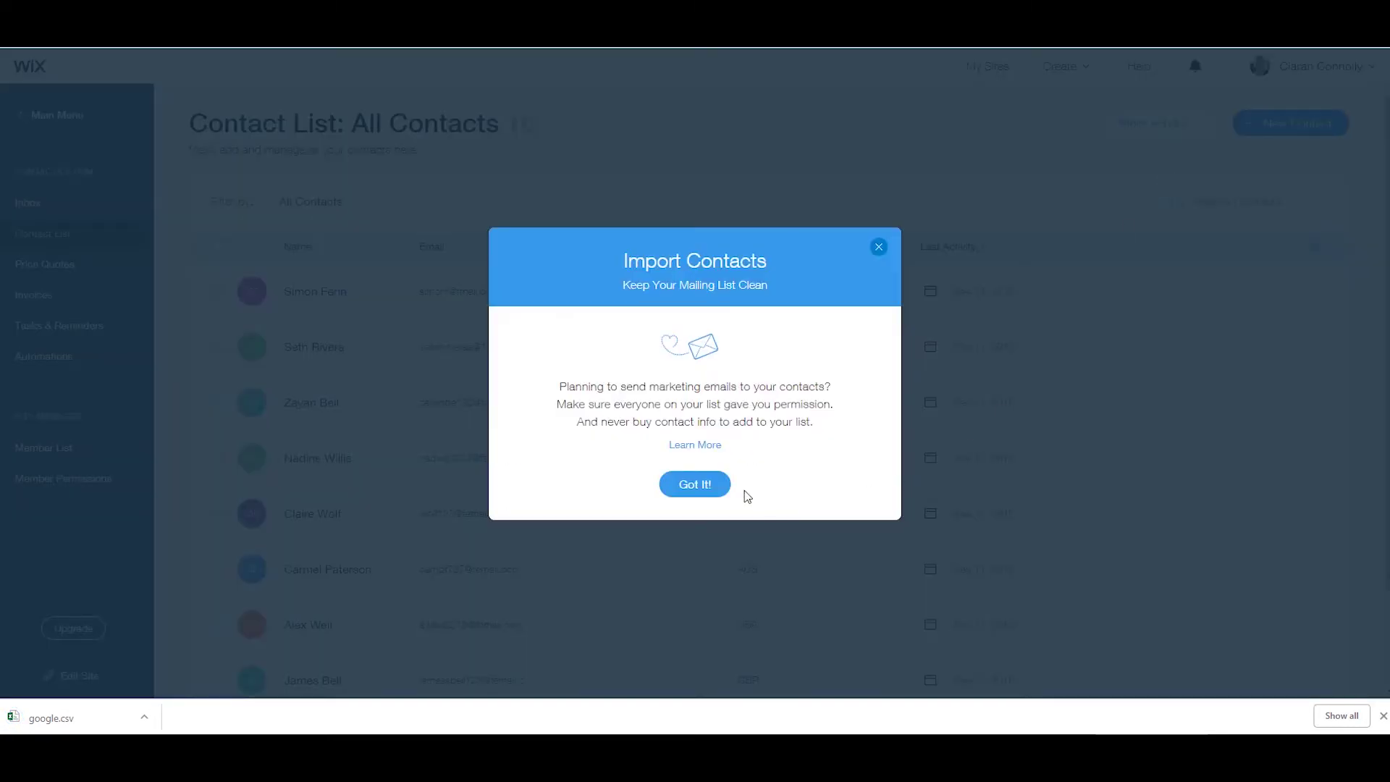
left_click(715, 489)
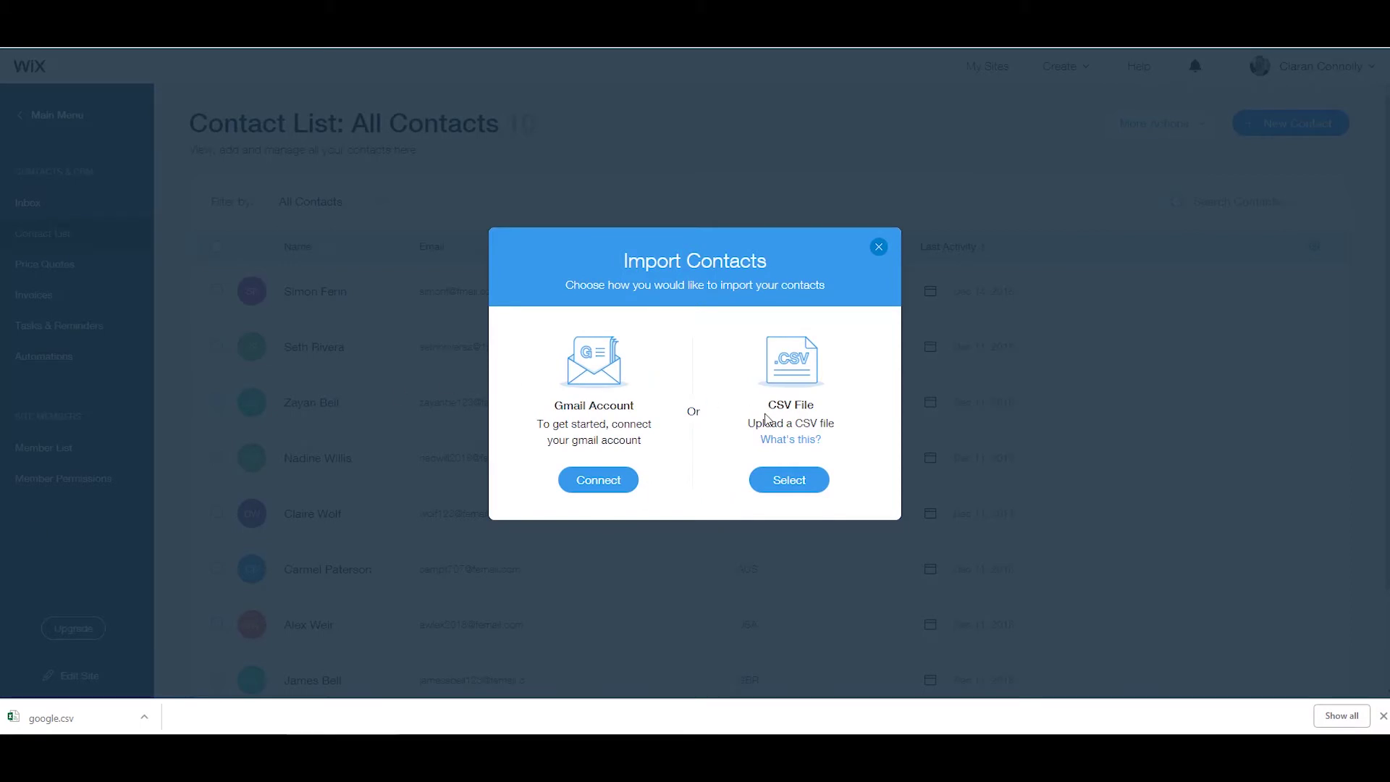
left_click(817, 486)
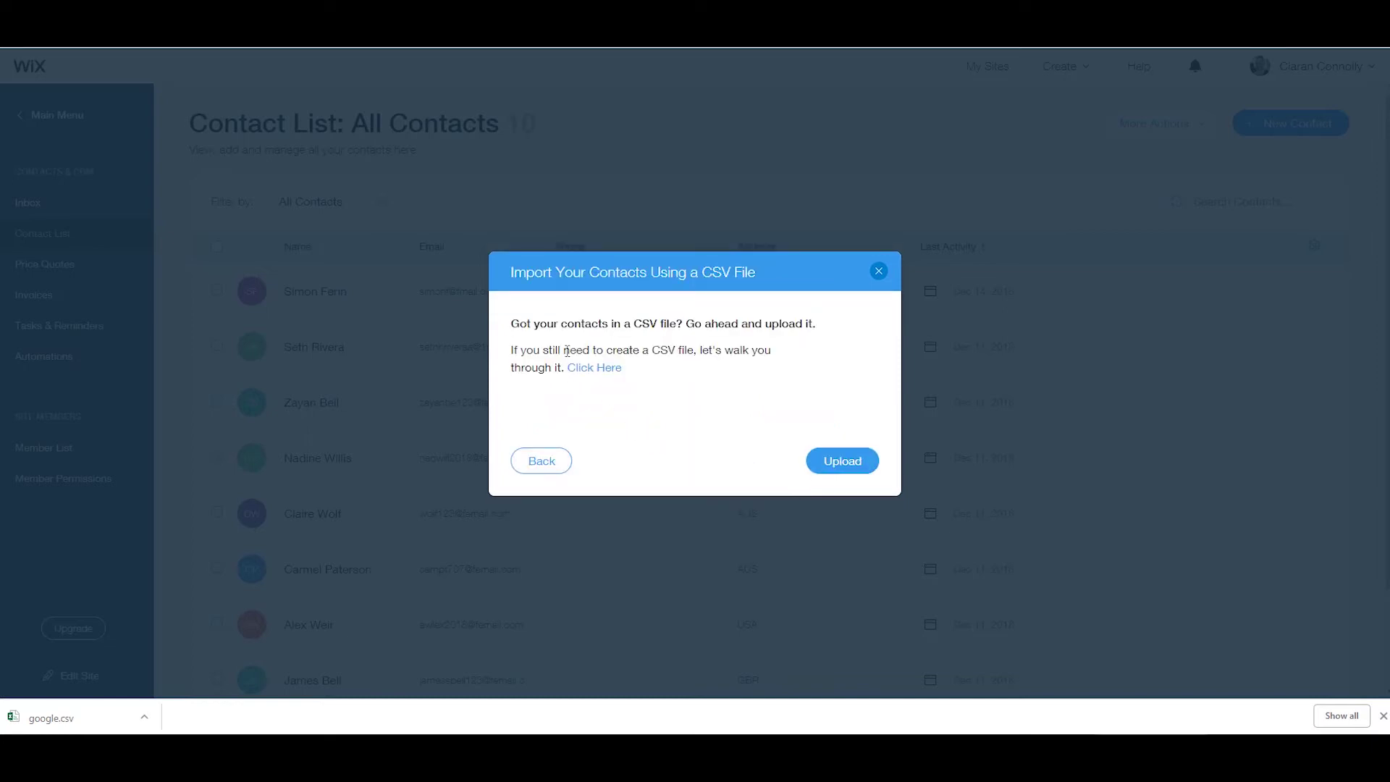
left_click(830, 462)
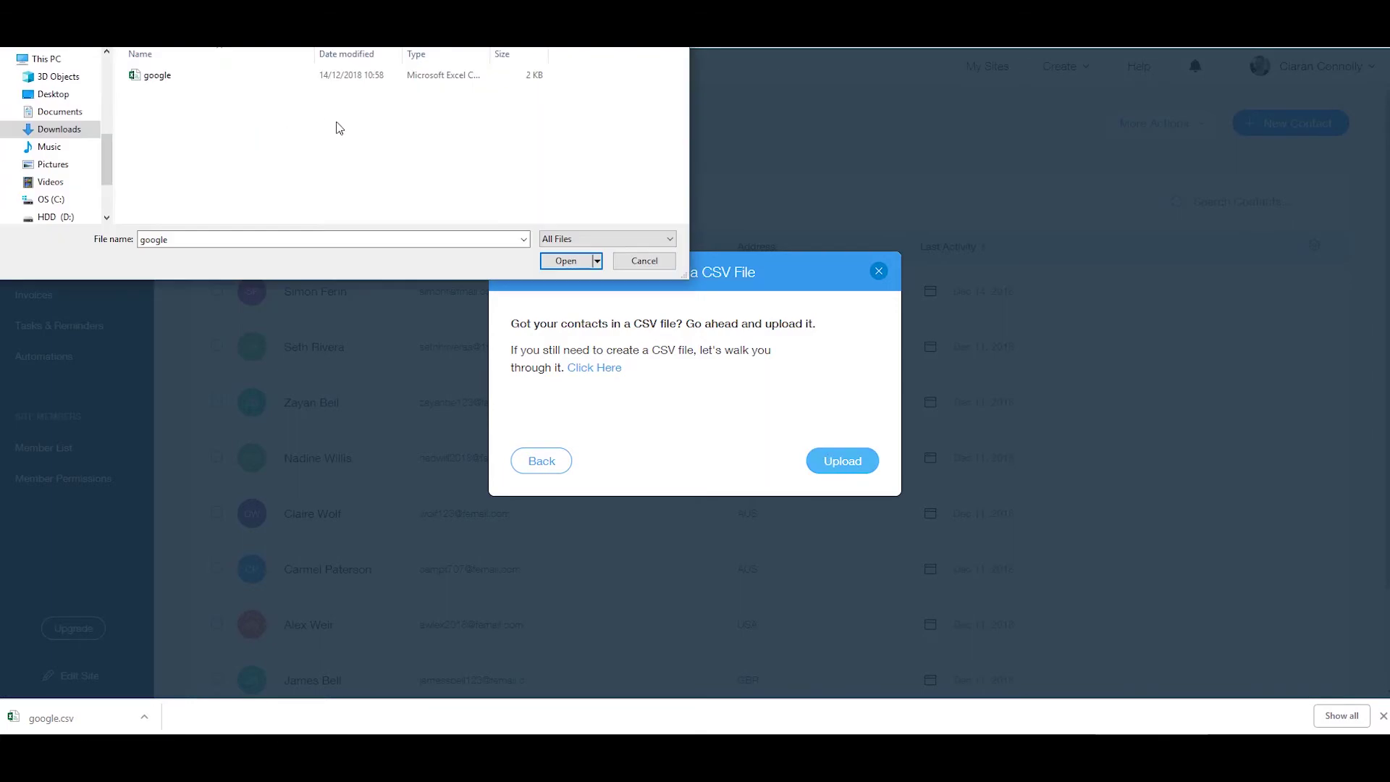
left_click(161, 82)
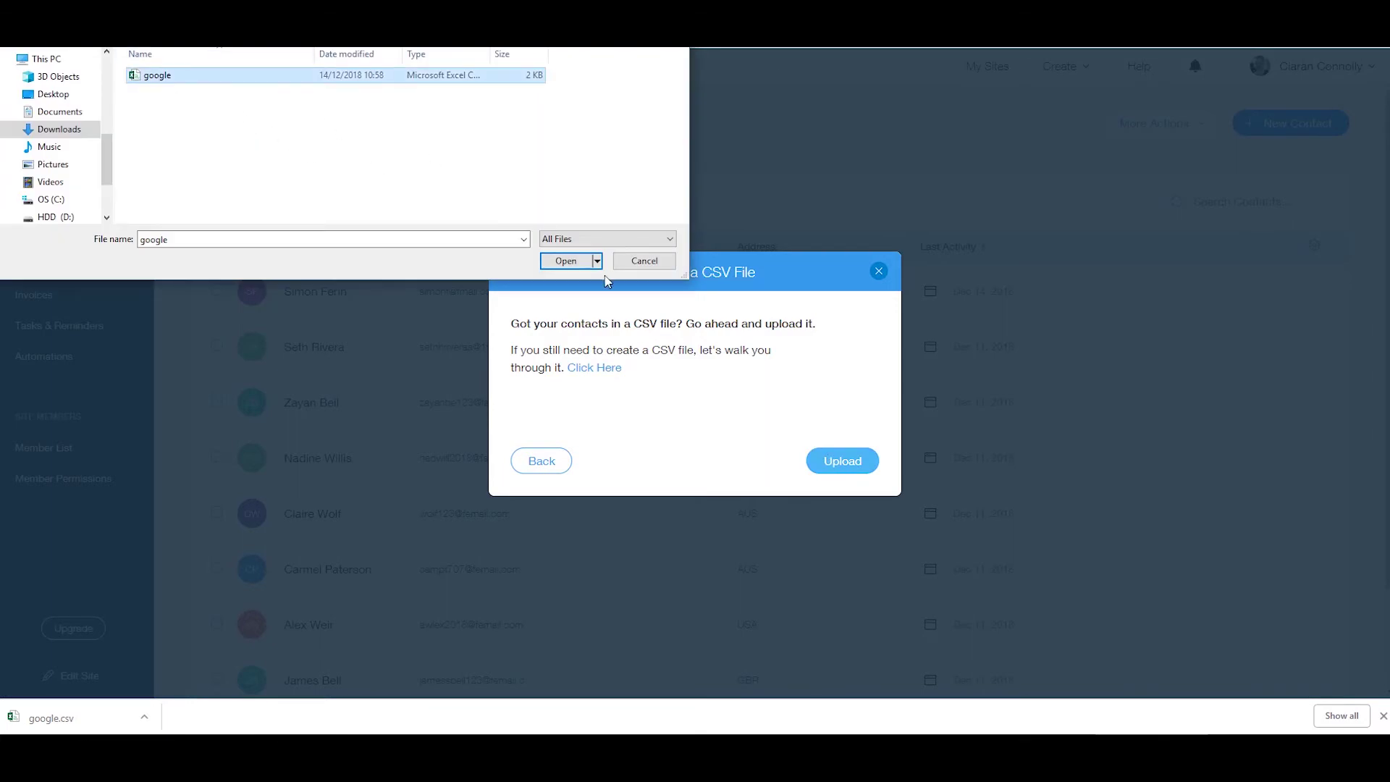
left_click(566, 260)
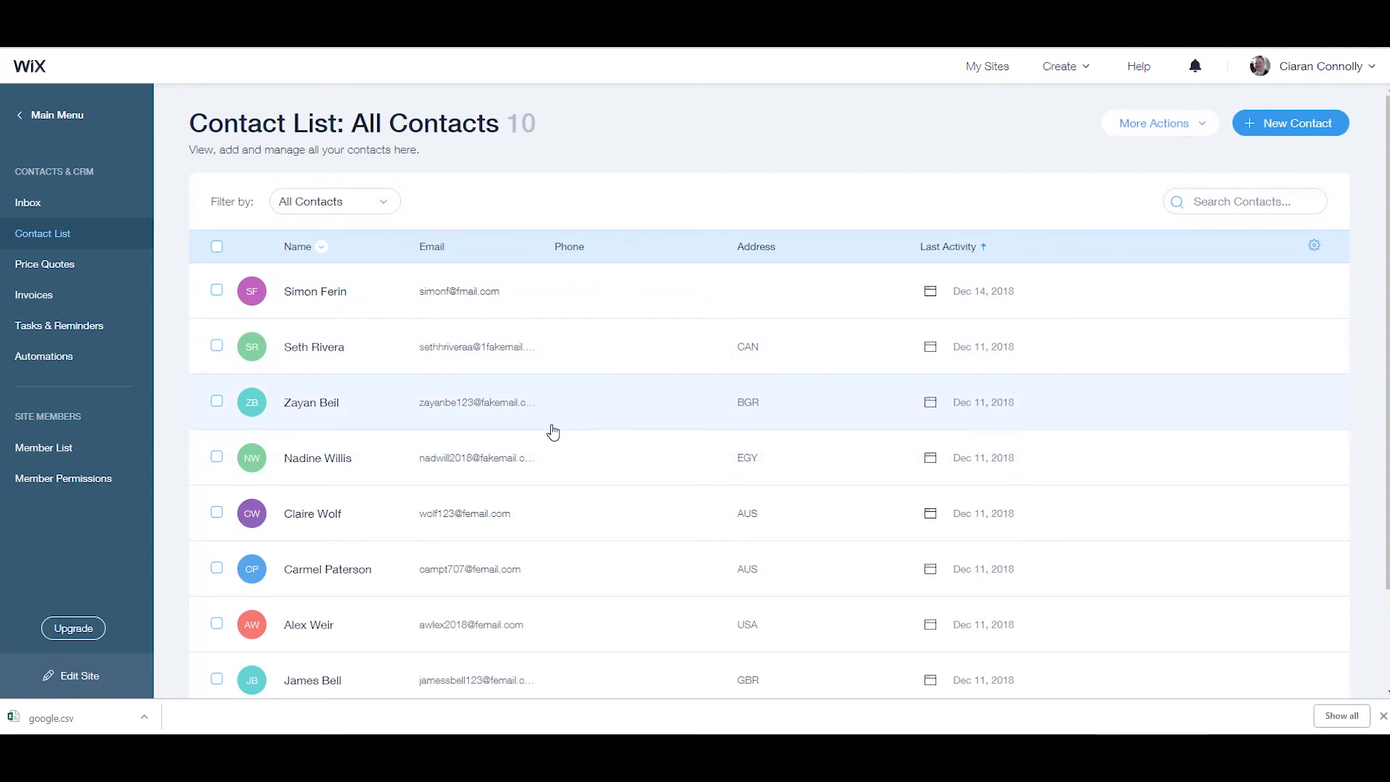
Export the All Contacts (10) label from Wix as a regular CSV file.
scroll(633, 335, "down", 2)
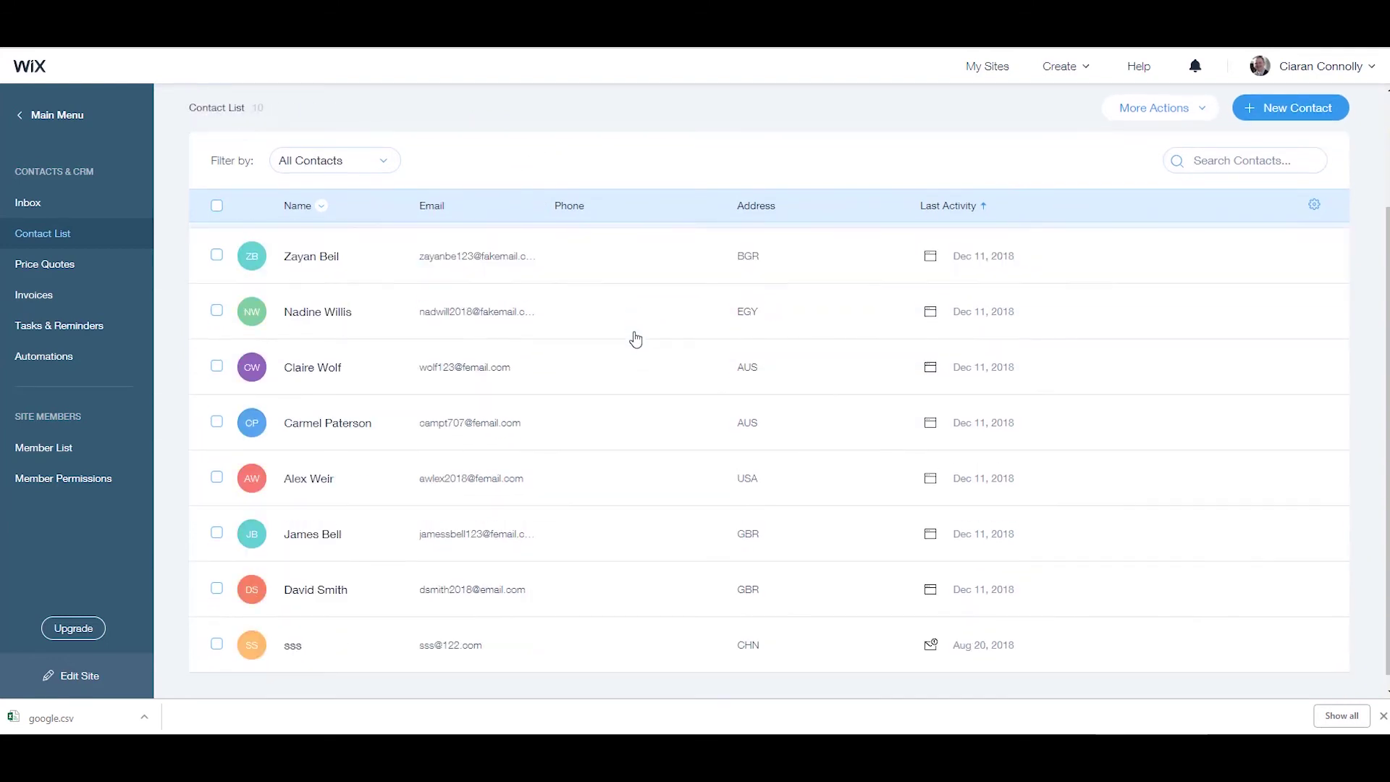
scroll(635, 339, "up", 1)
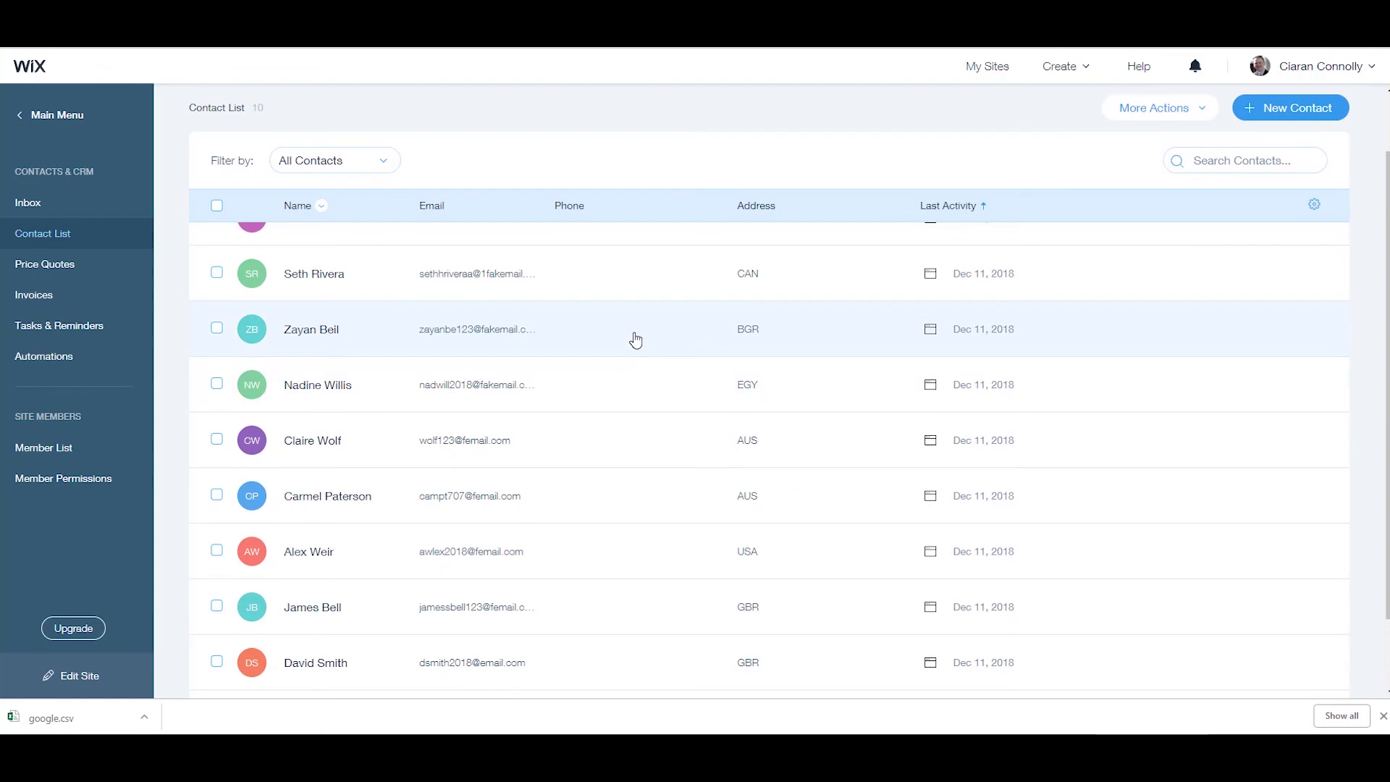
scroll(635, 340, "up", 1)
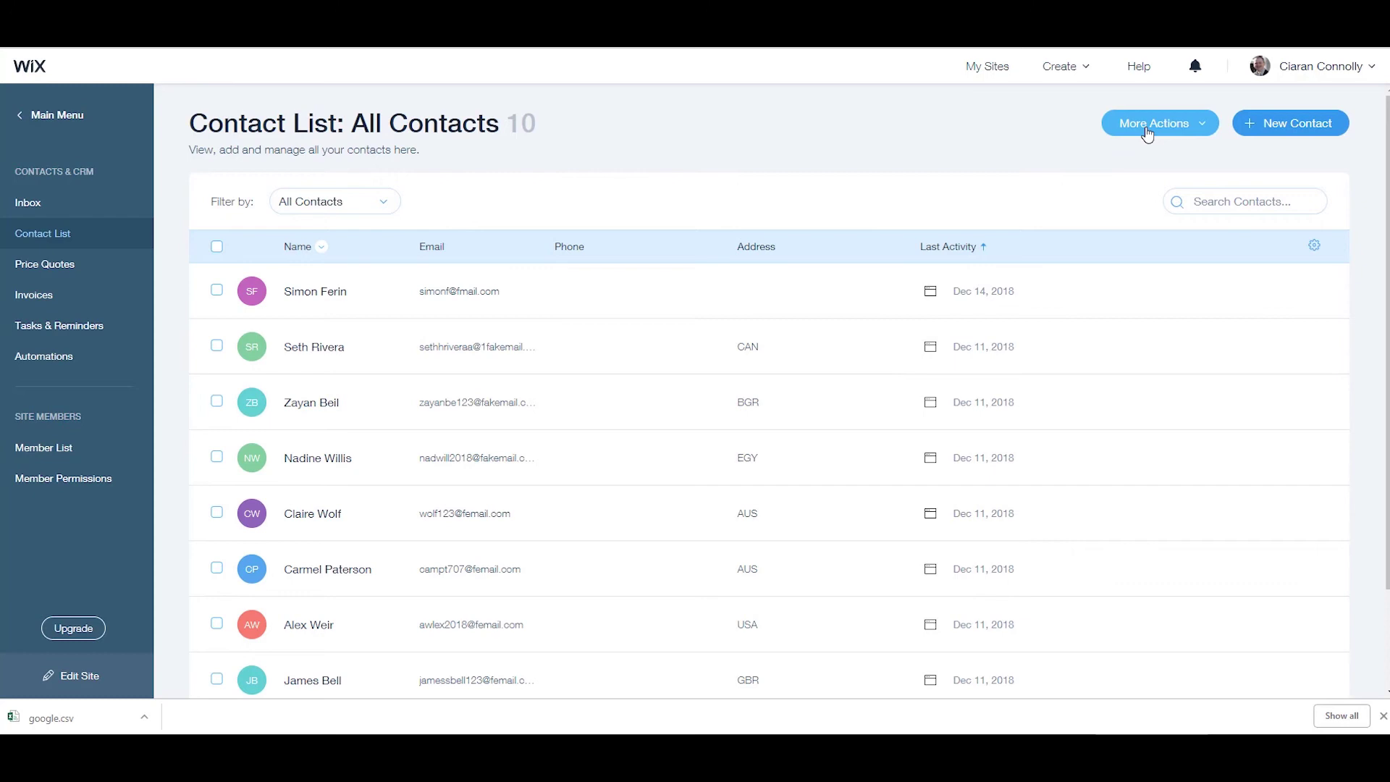
left_click(1213, 133)
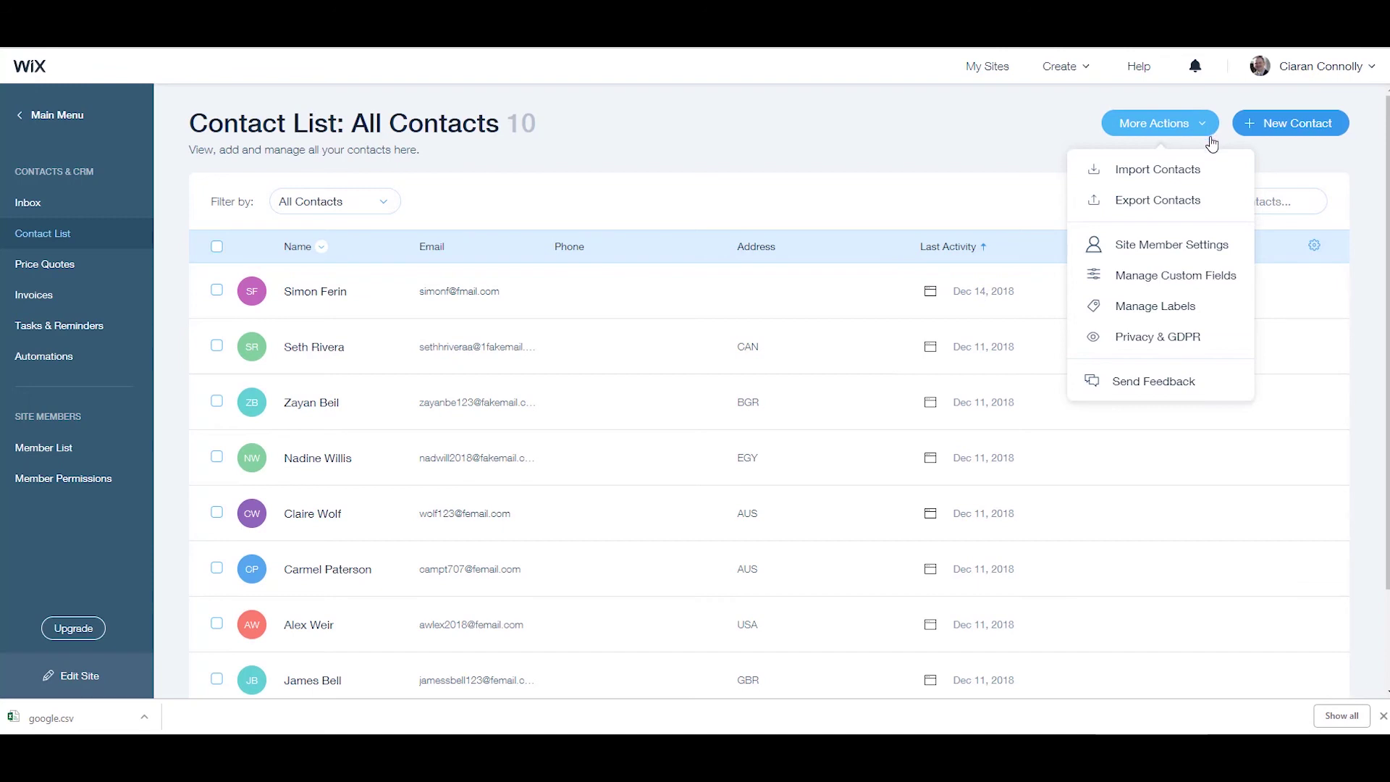
left_click(1204, 211)
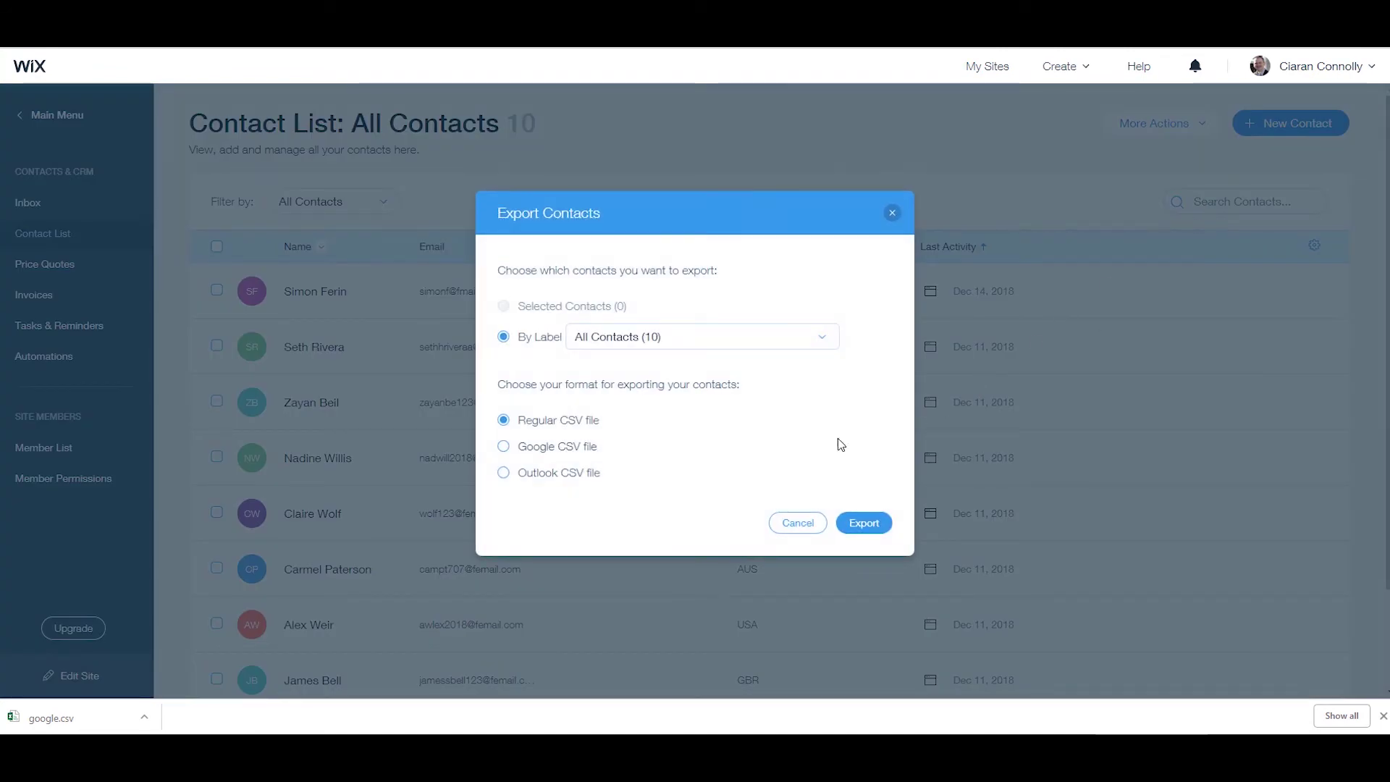
left_click(769, 338)
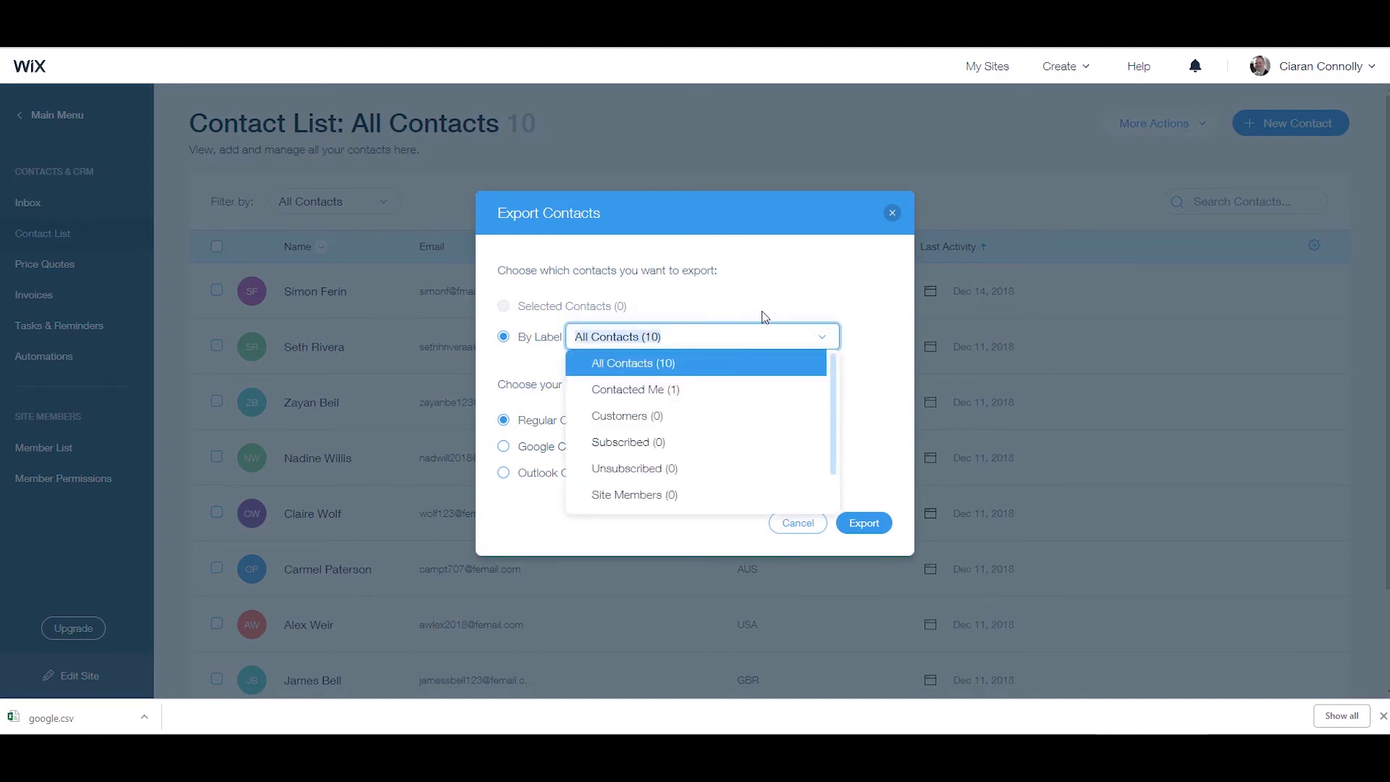
left_click(760, 314)
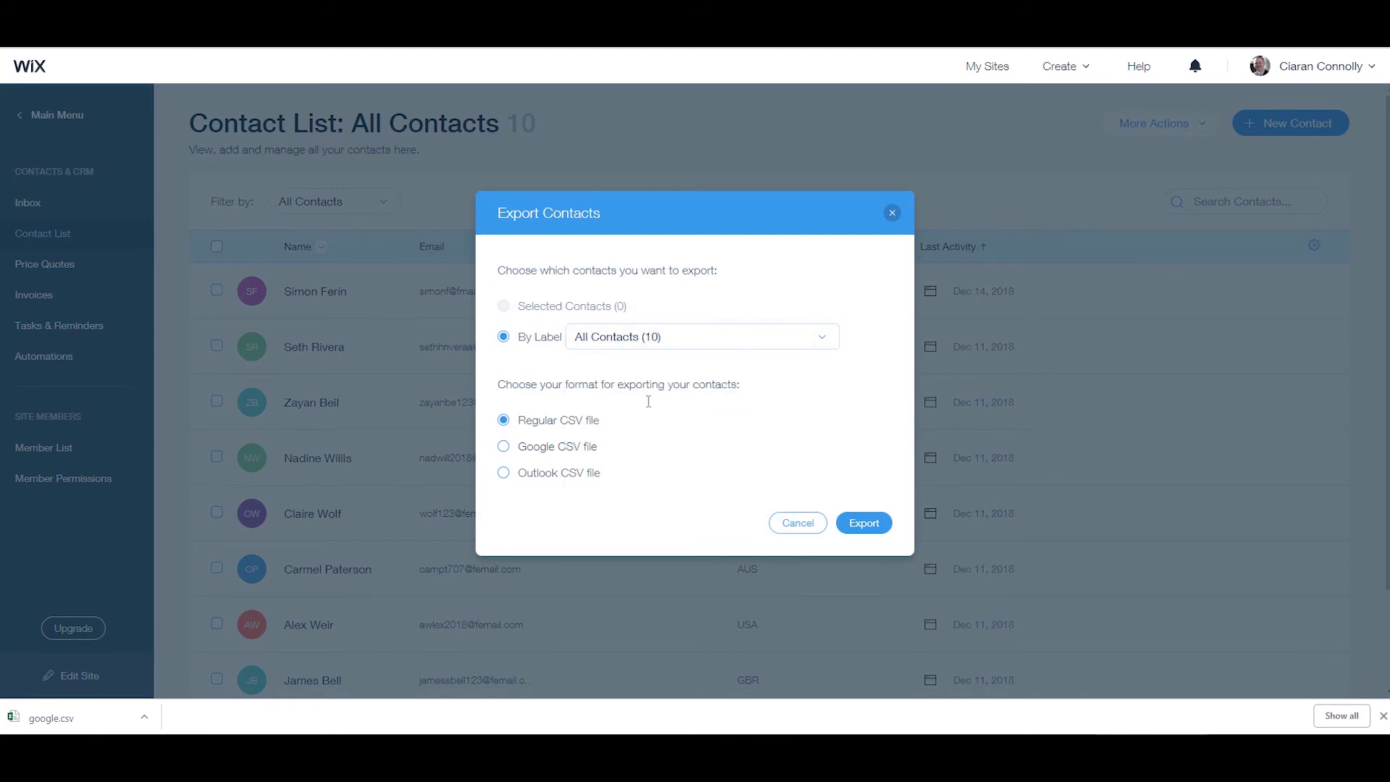
left_click(870, 526)
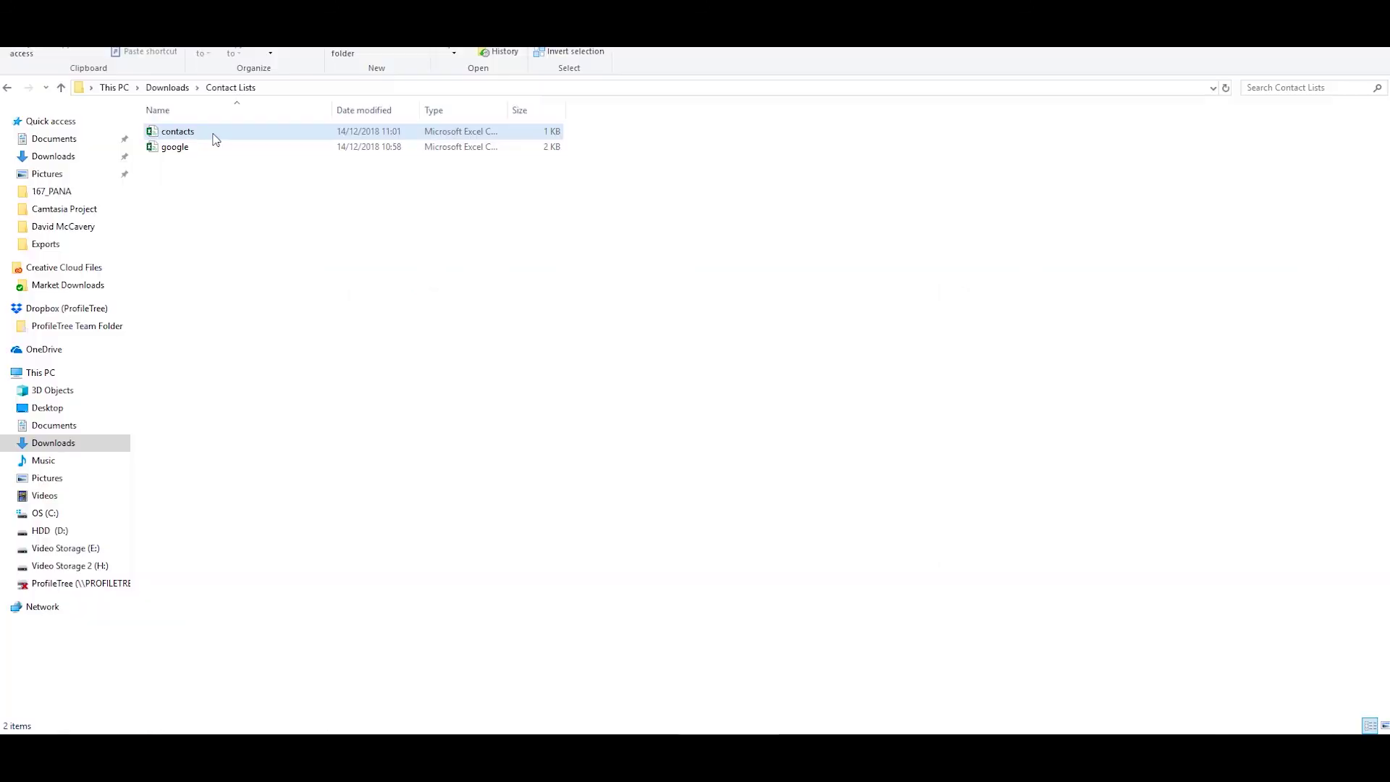
Open the exported contacts file in Excel, then return to the Wix Dashboard page.
double_click(233, 136)
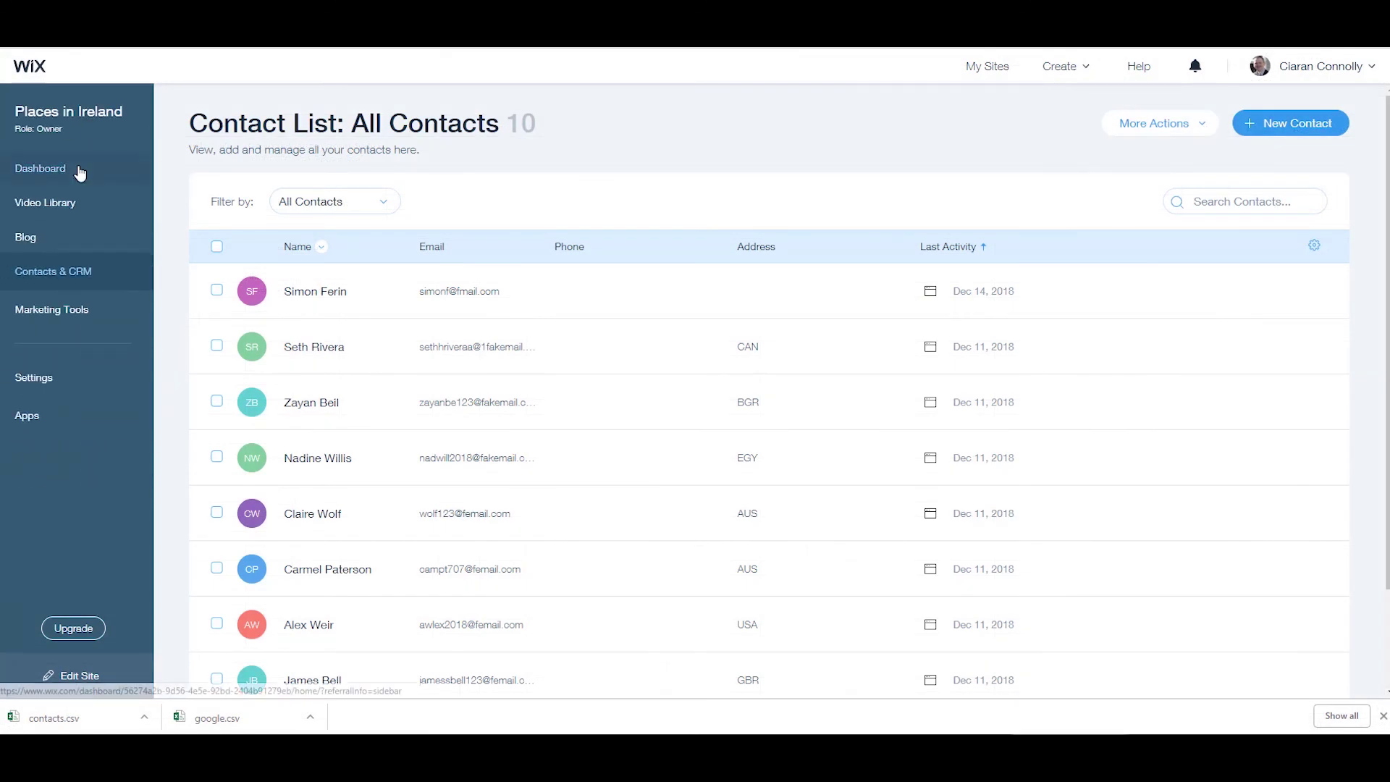
left_click(83, 170)
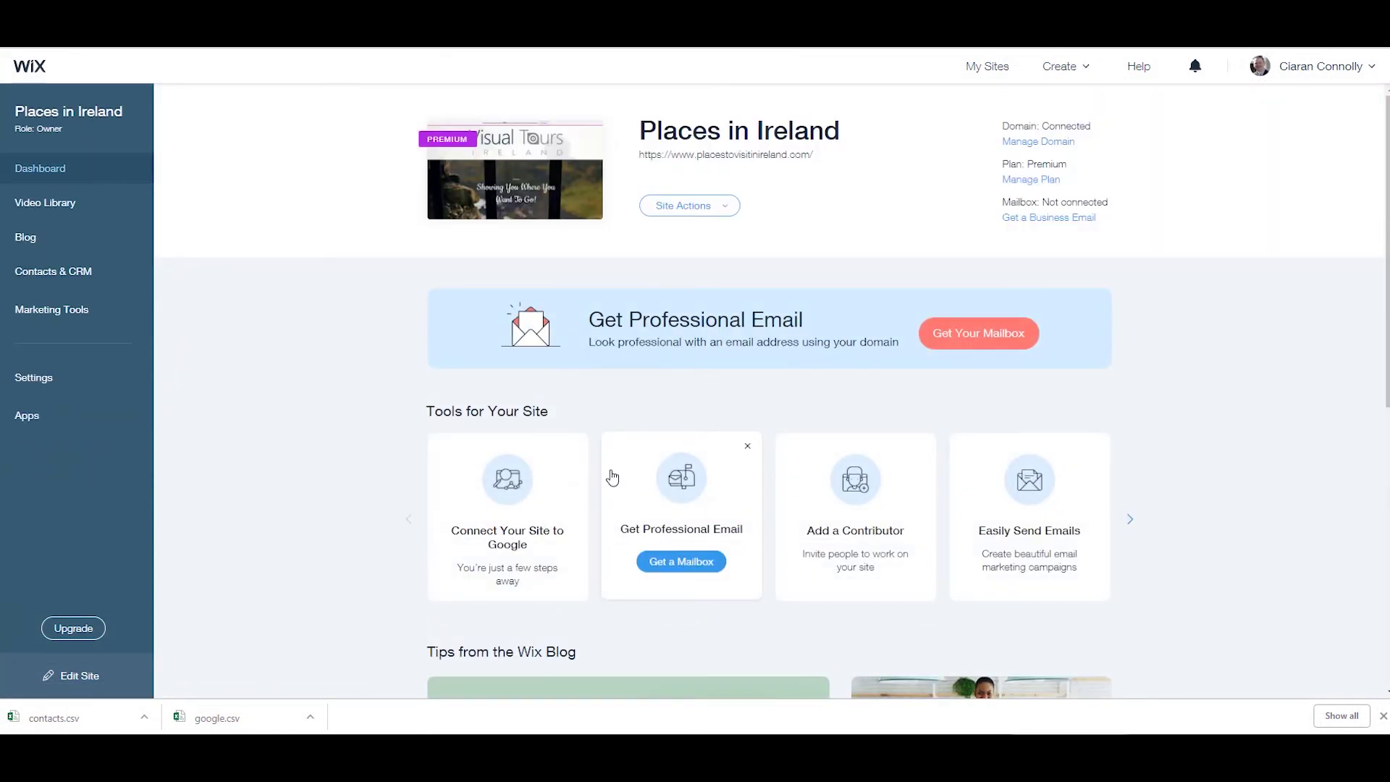